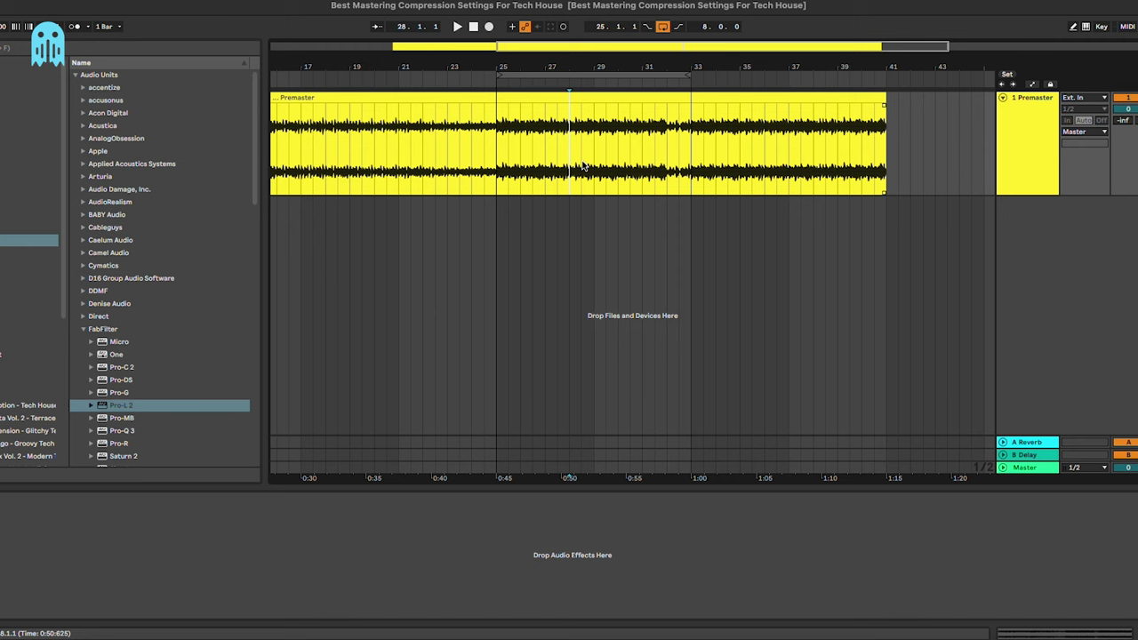
Scroll to bar 25 of the Premaster clip and set the insert marker there
scroll(565, 205, "left", 1)
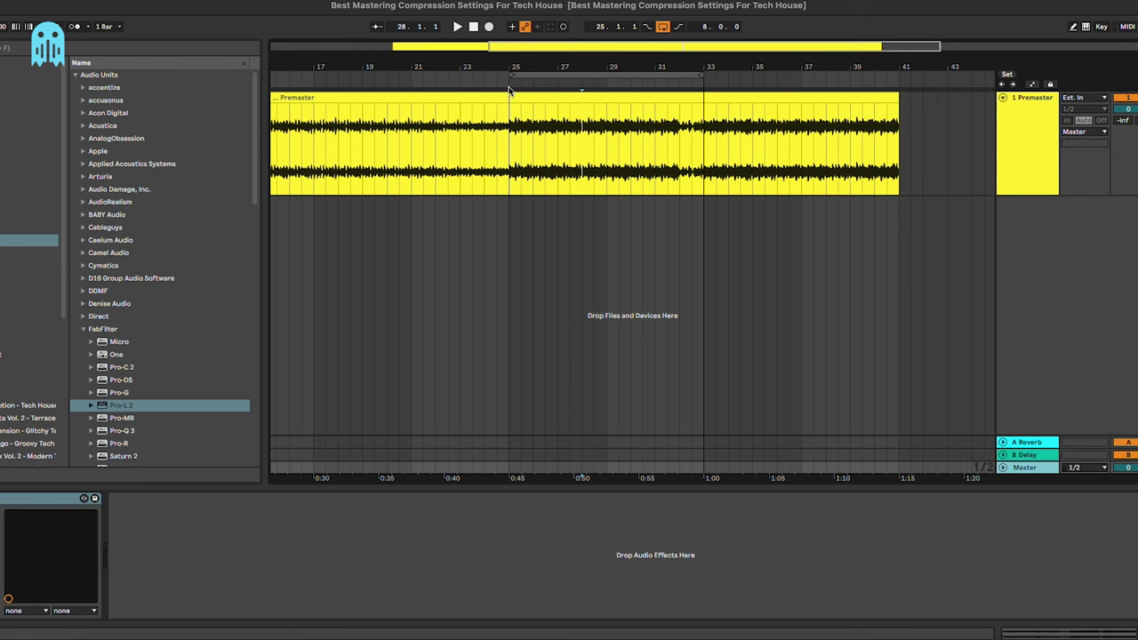
left_click(506, 147)
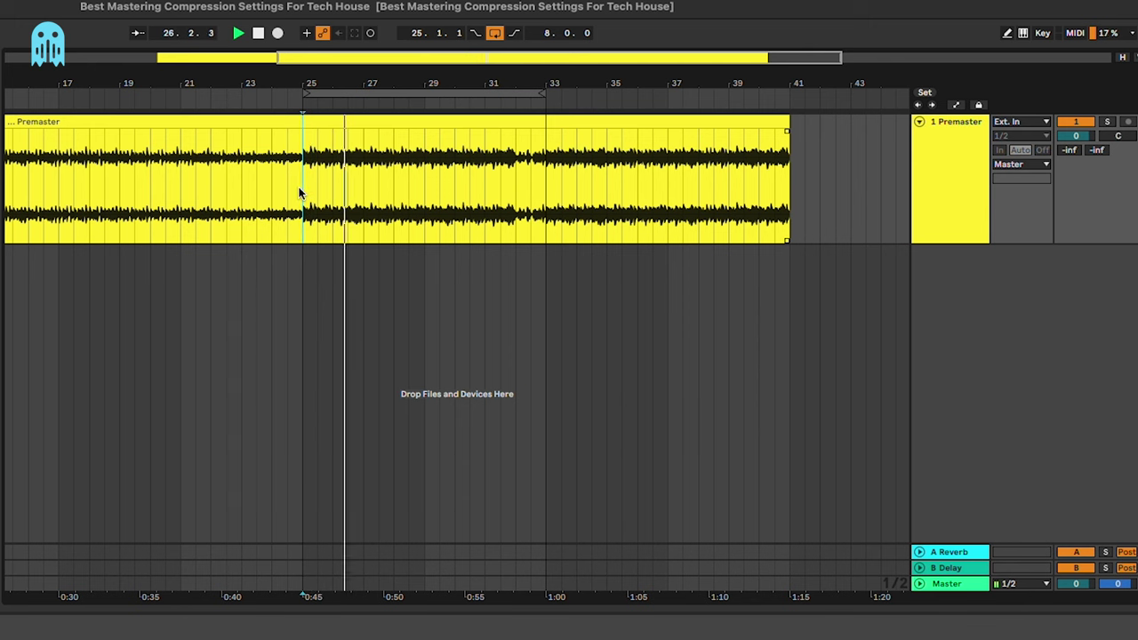
Open the Master track's Pro-L 2 limiter and move its window aside to show its +7.0 dB gain
left_click(943, 583)
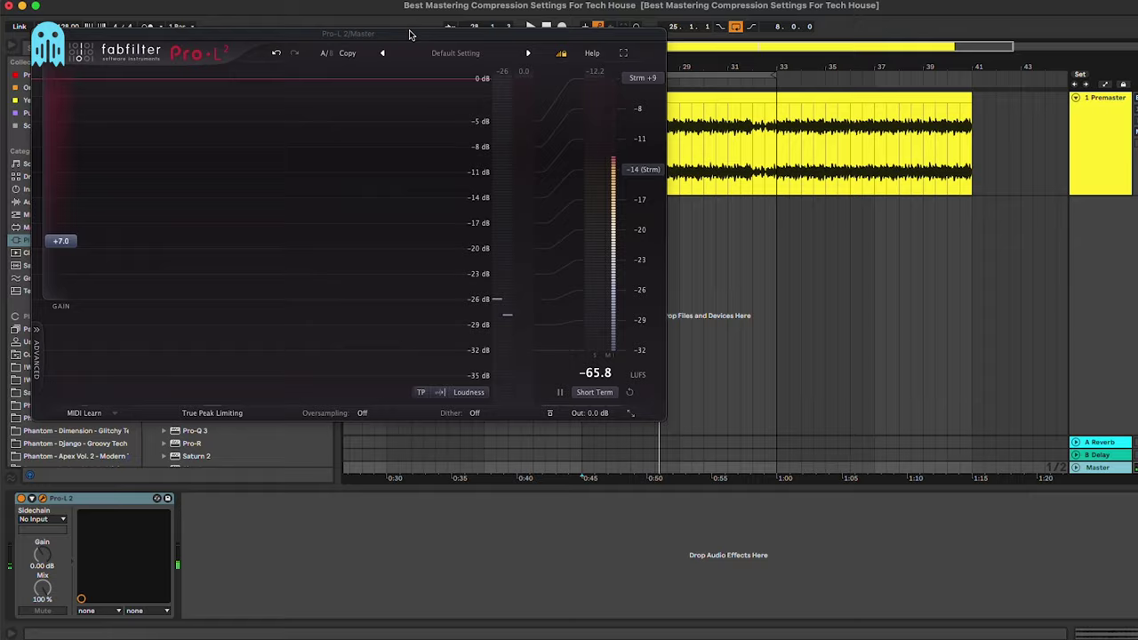
left_click_drag(412, 35, 757, 91)
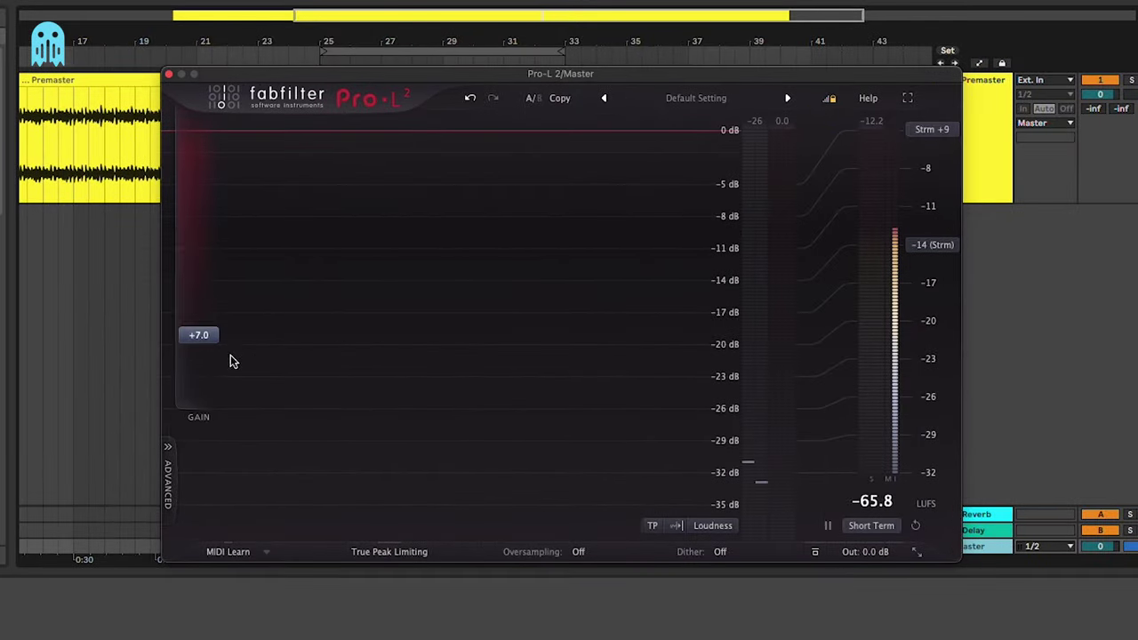
mouse_move(214, 332)
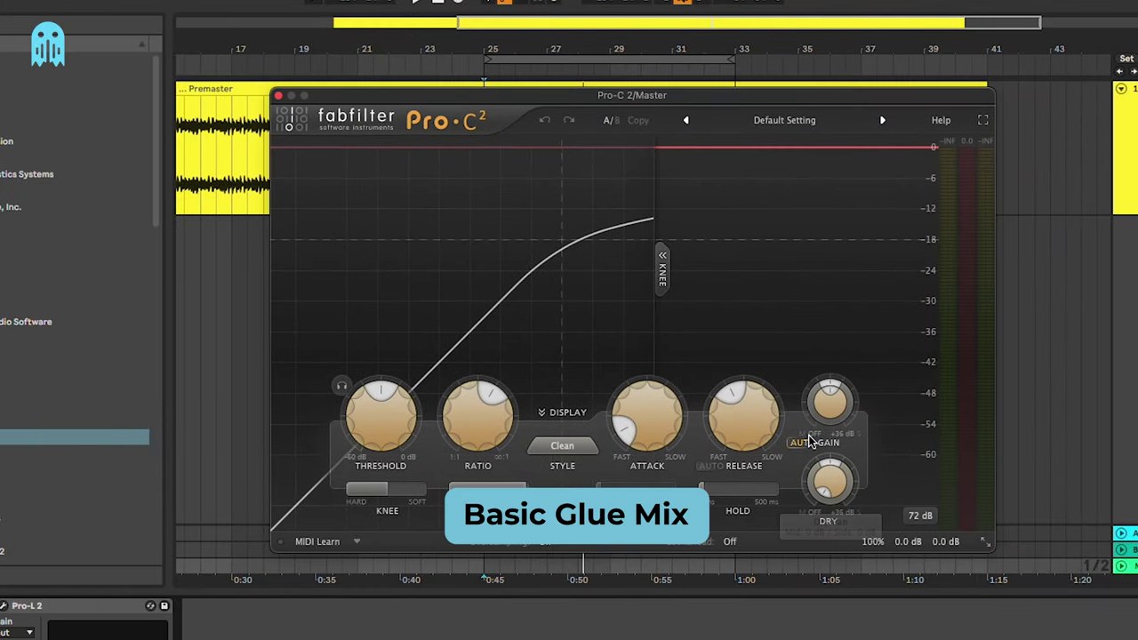
In Pro-C 2, raise the threshold to maximum and set the attack to about 3 ms
left_click_drag(647, 328, 400, 281)
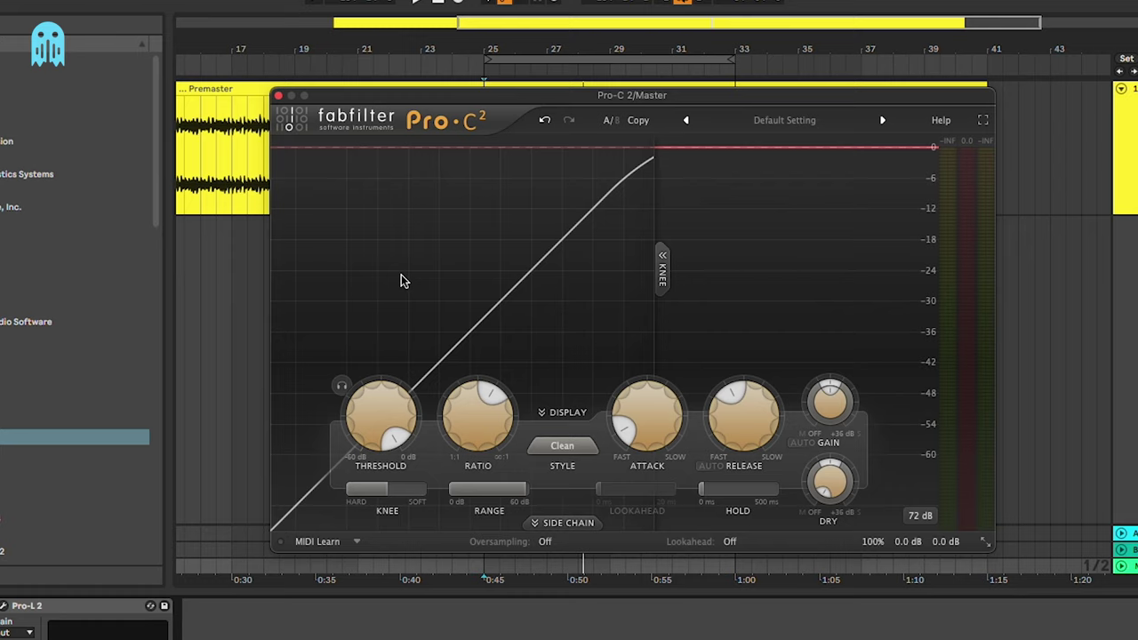
mouse_move(651, 391)
left_mouse_down()
mouse_move(657, 410)
mouse_move(653, 384)
left_mouse_up()
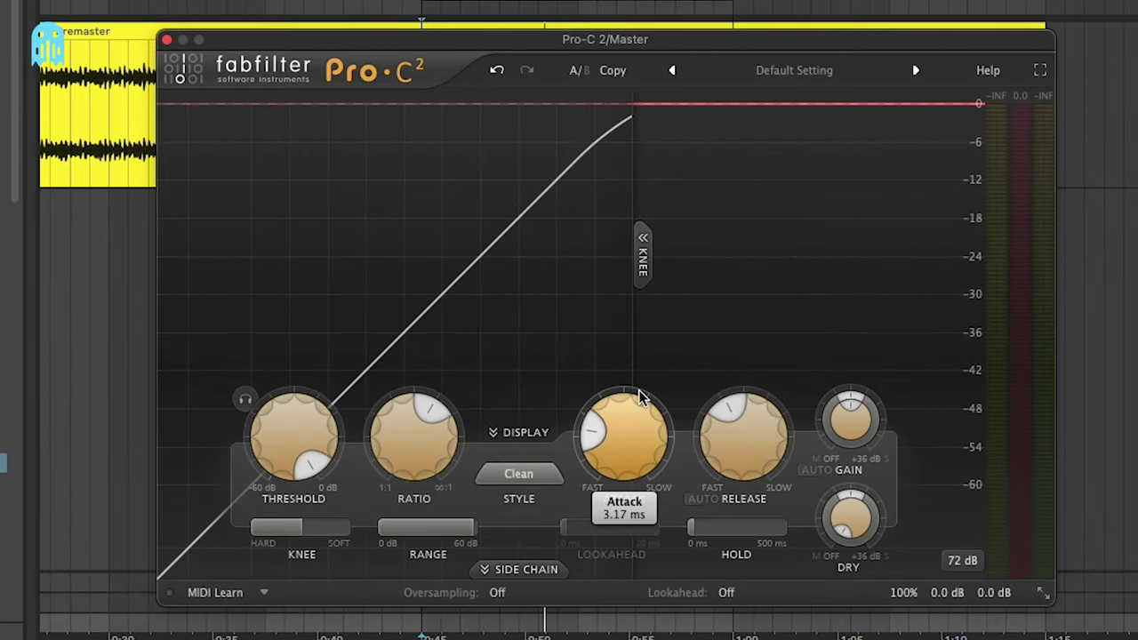
left_click_drag(613, 454, 625, 435)
While playing, lower the Pro-C 2 threshold to about -9.9 dB
key("space")
left_click_drag(286, 480, 287, 556)
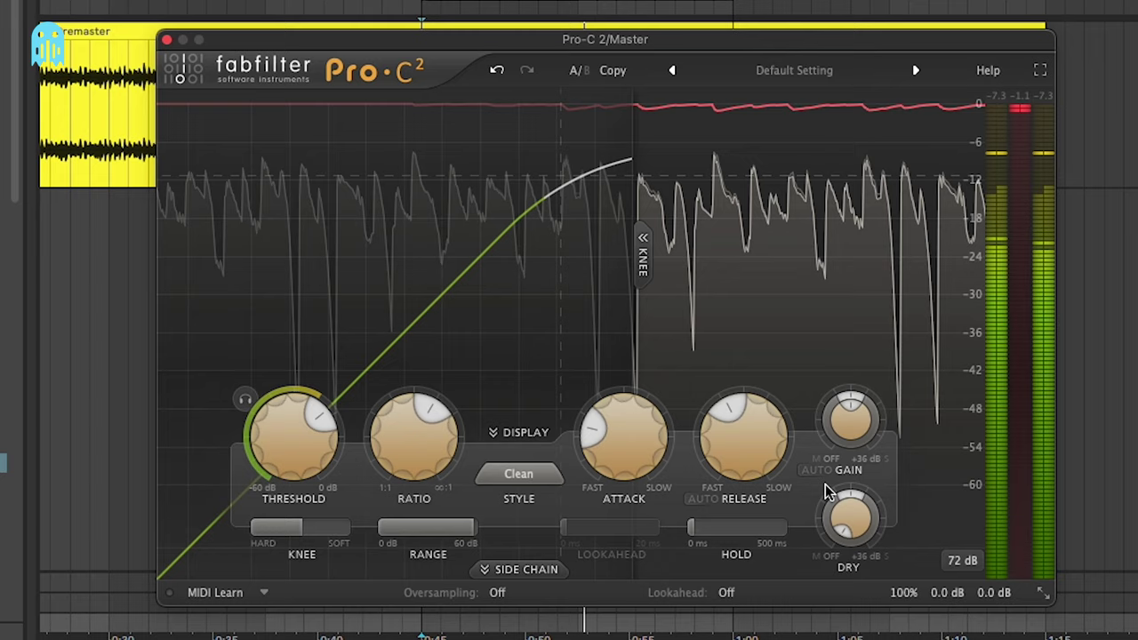
mouse_move(645, 451)
mouse_move(751, 455)
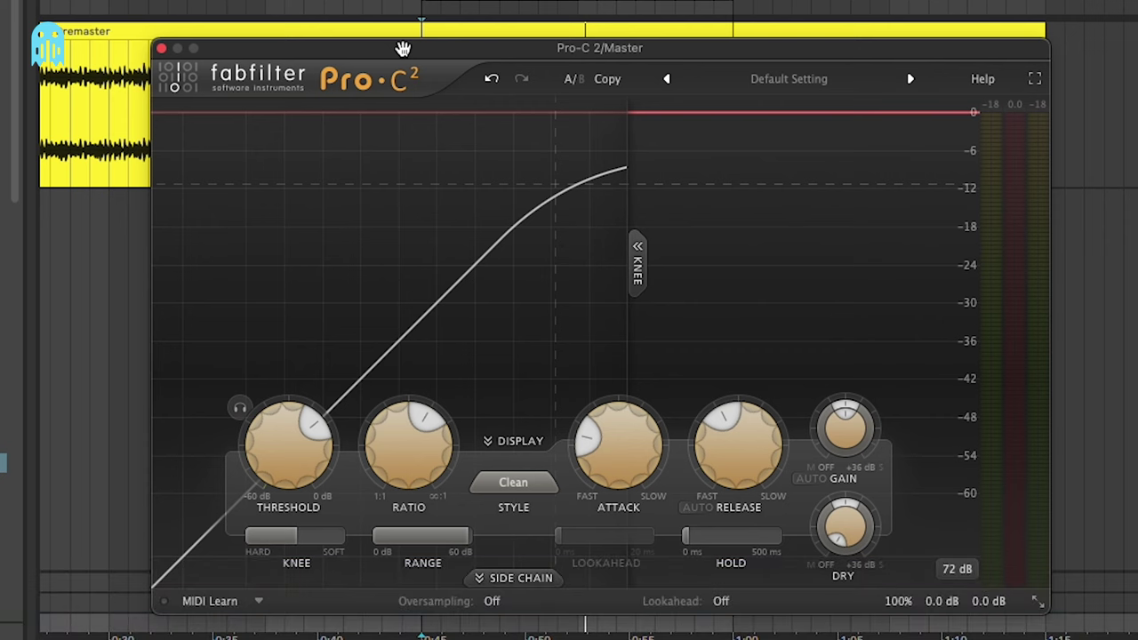
Set the Pro-C 2 attack to about 5.2 ms and the release to about 1820 ms
left_click_drag(626, 430, 627, 431)
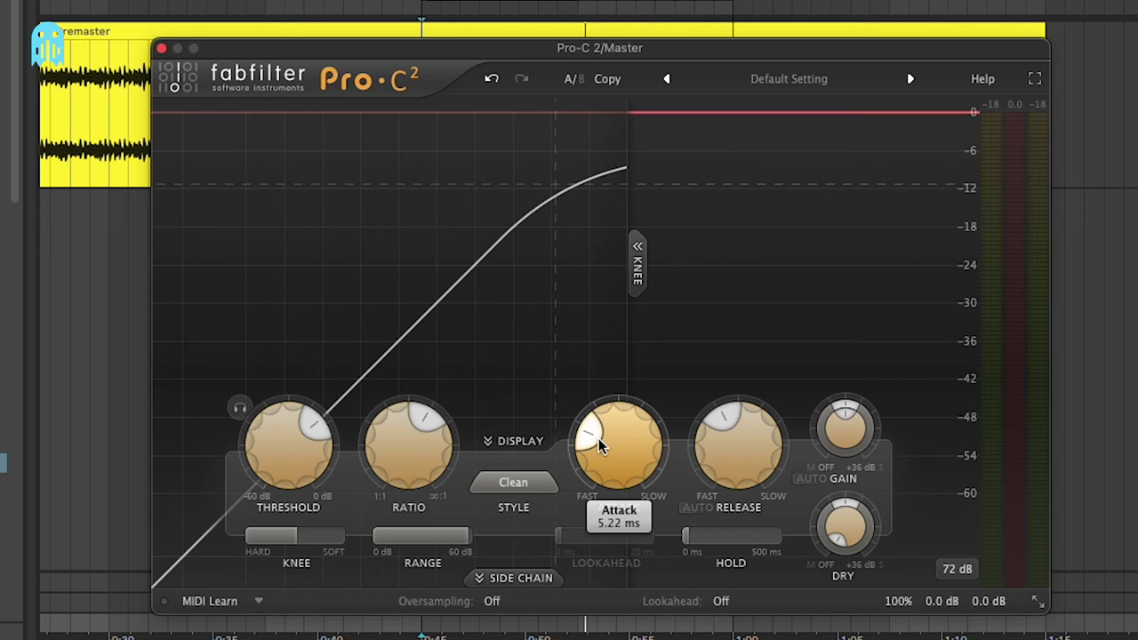
left_click_drag(762, 477, 774, 311)
mouse_move(735, 414)
left_mouse_down()
mouse_move(717, 424)
mouse_move(729, 407)
mouse_move(720, 449)
mouse_move(722, 413)
left_mouse_up()
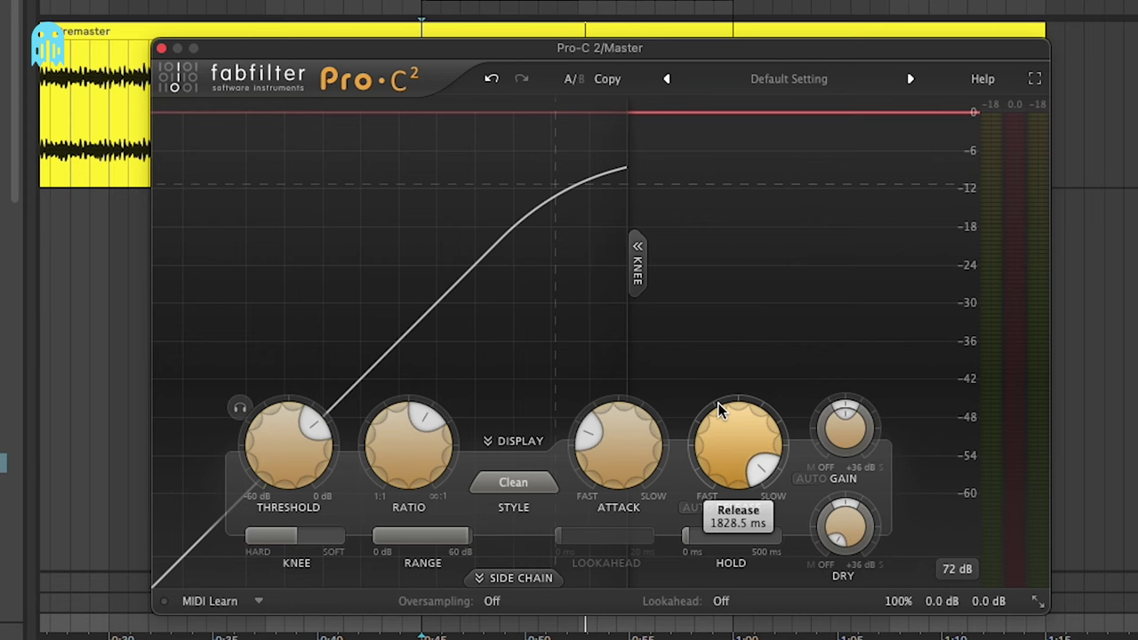
Audition the track while lowering the Pro-C 2 threshold to about -12.3 dB
key("space")
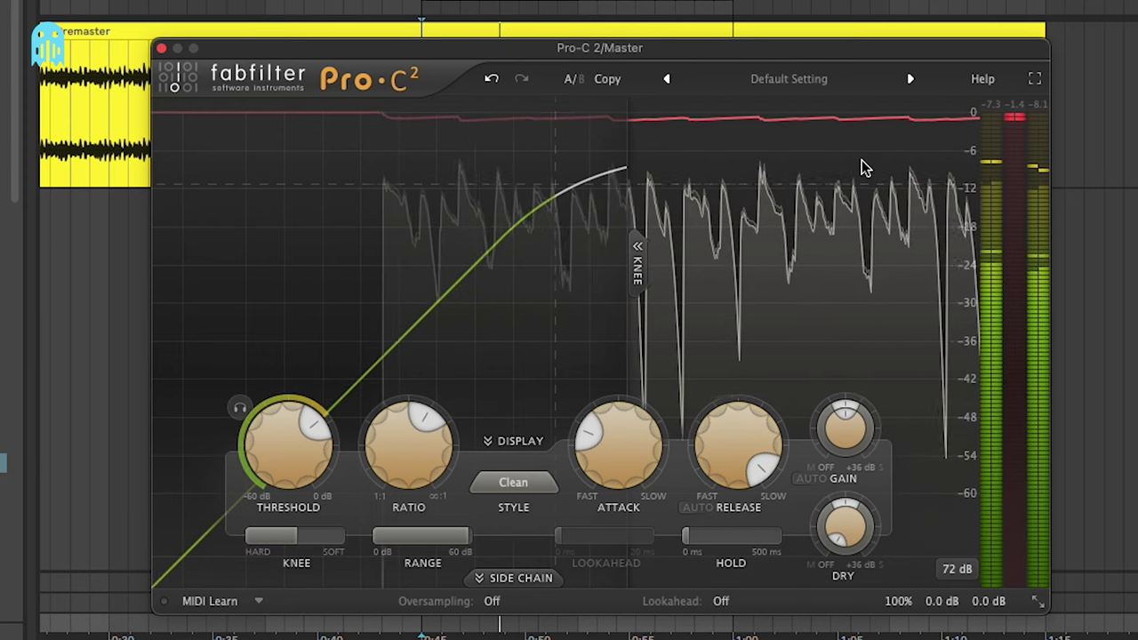
mouse_move(729, 465)
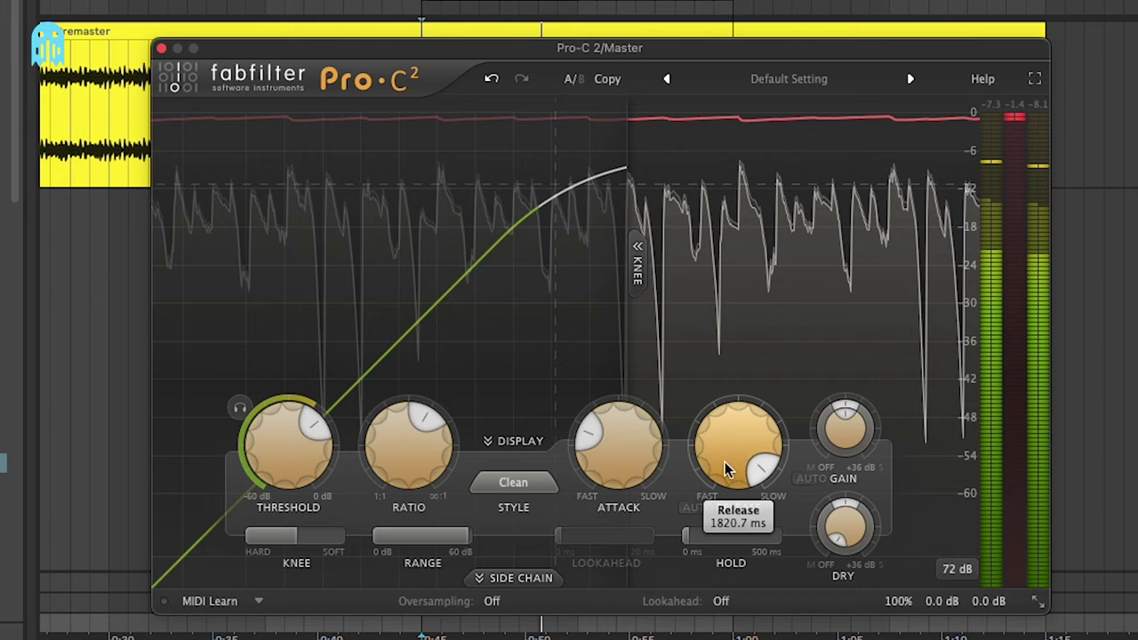
left_click_drag(280, 472, 276, 484)
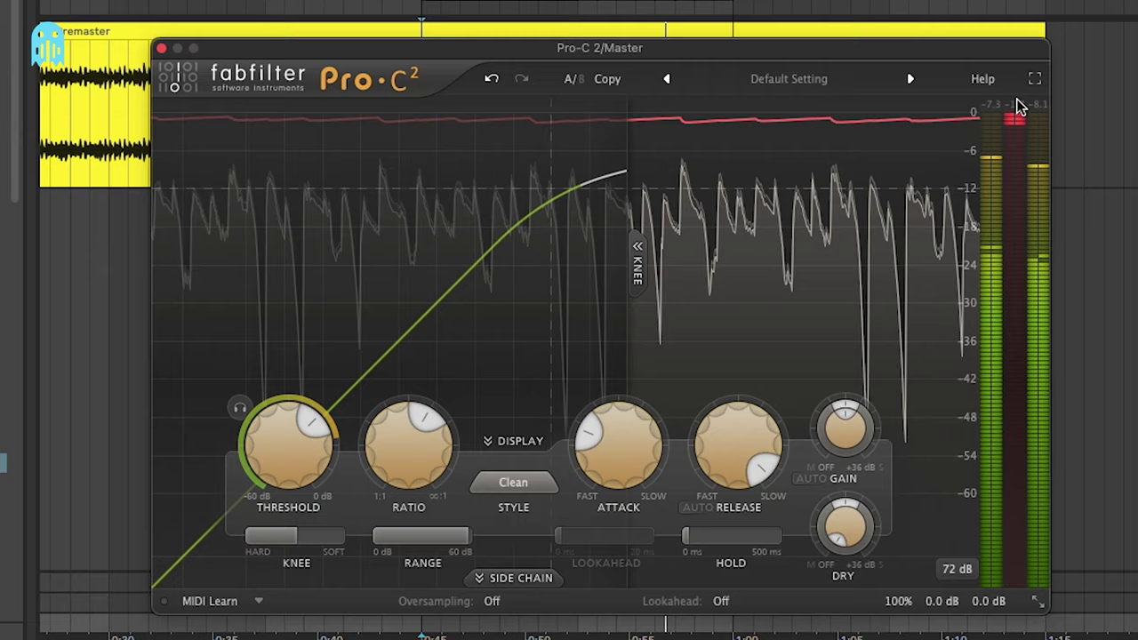
left_click_drag(293, 465, 293, 469)
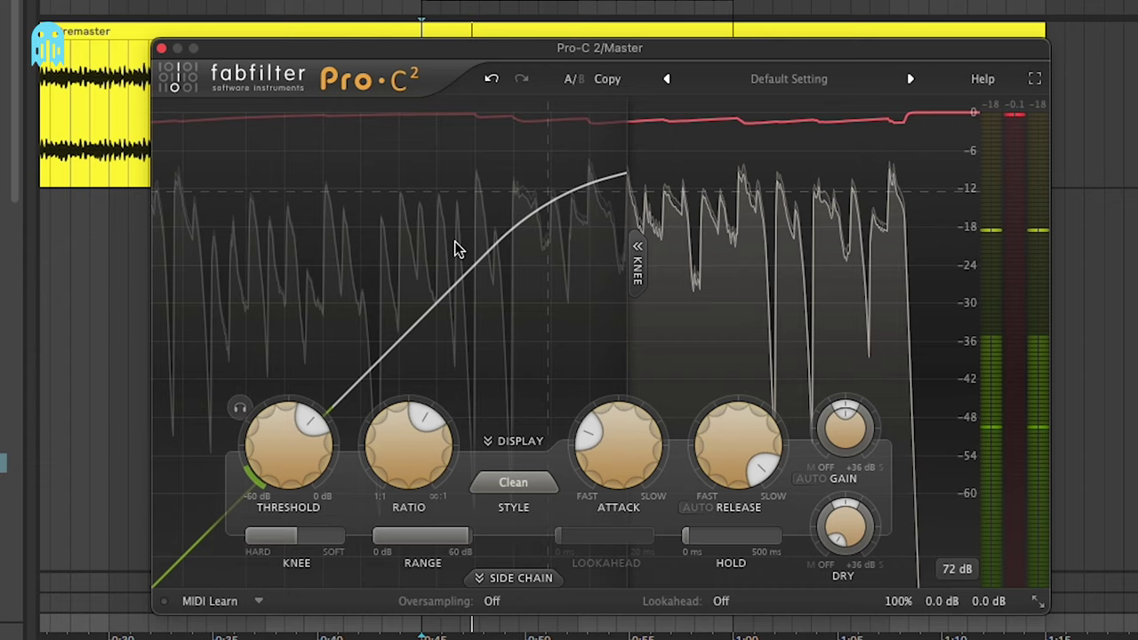
left_click_drag(561, 51, 563, 51)
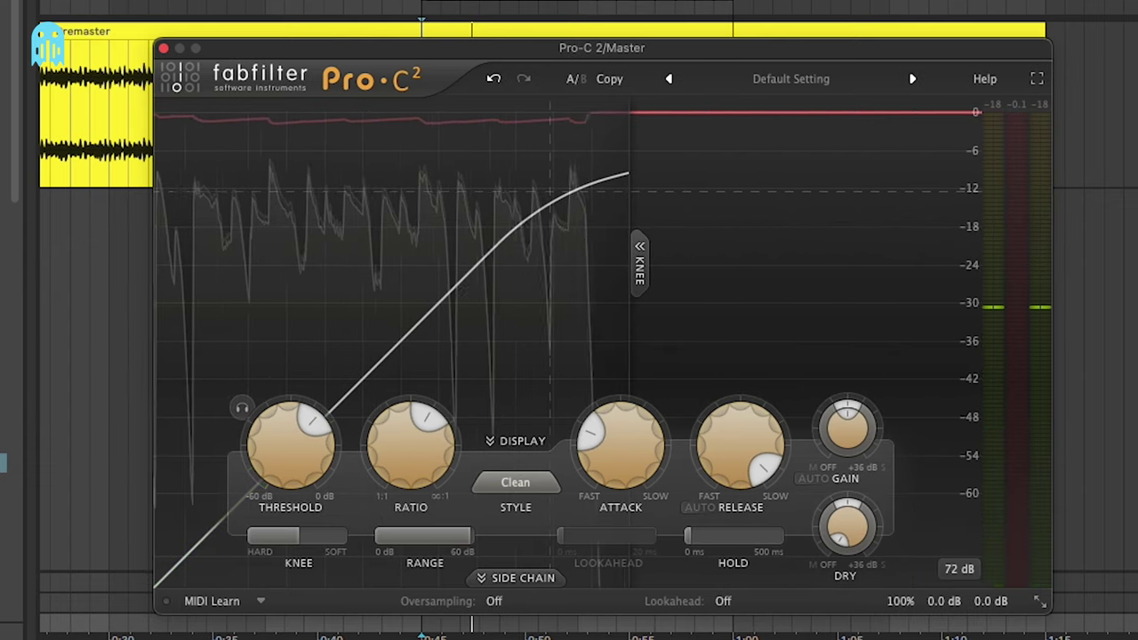
key("space")
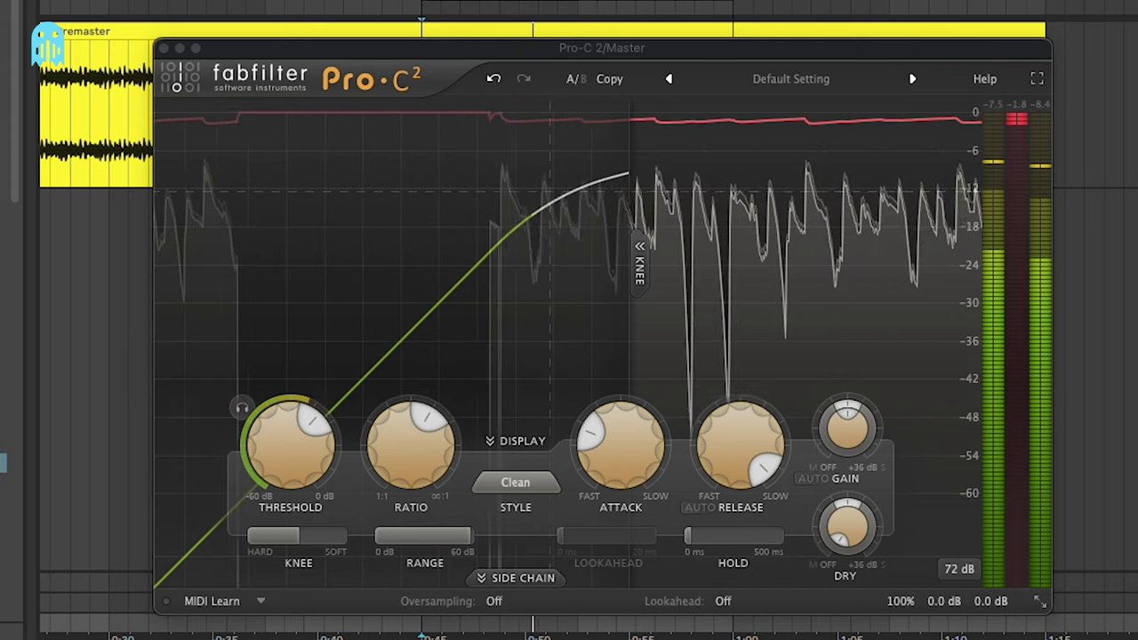
key("space")
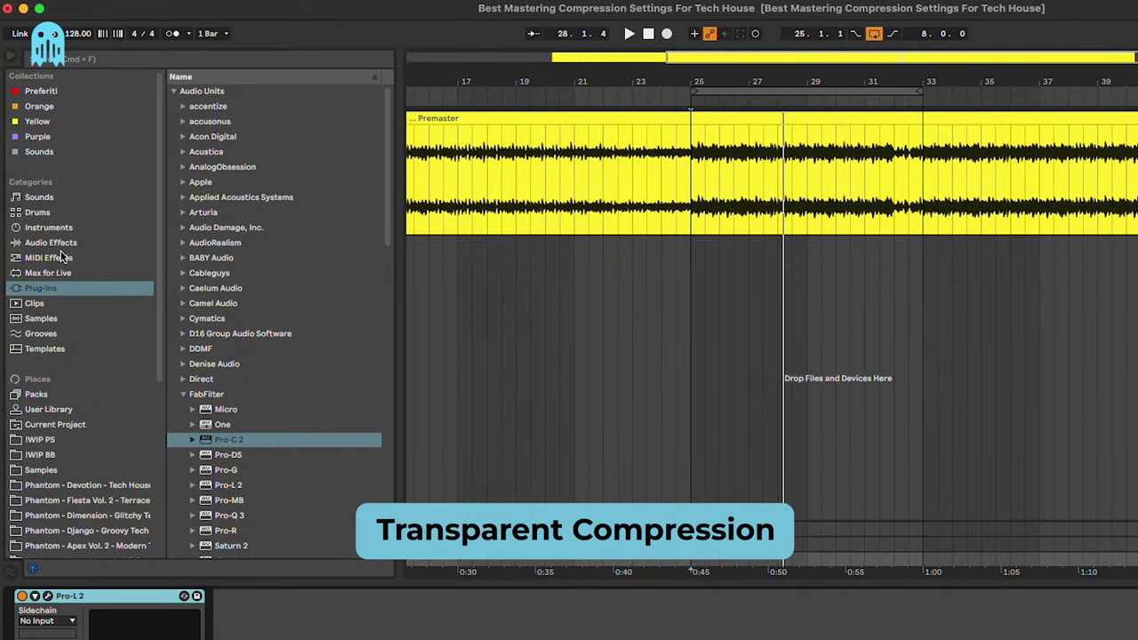
Insert Ableton's Compressor before Pro-L 2, expand its sidechain section, and compare Peak before settling on RMS
left_click(62, 244)
left_click_drag(229, 151, 75, 605)
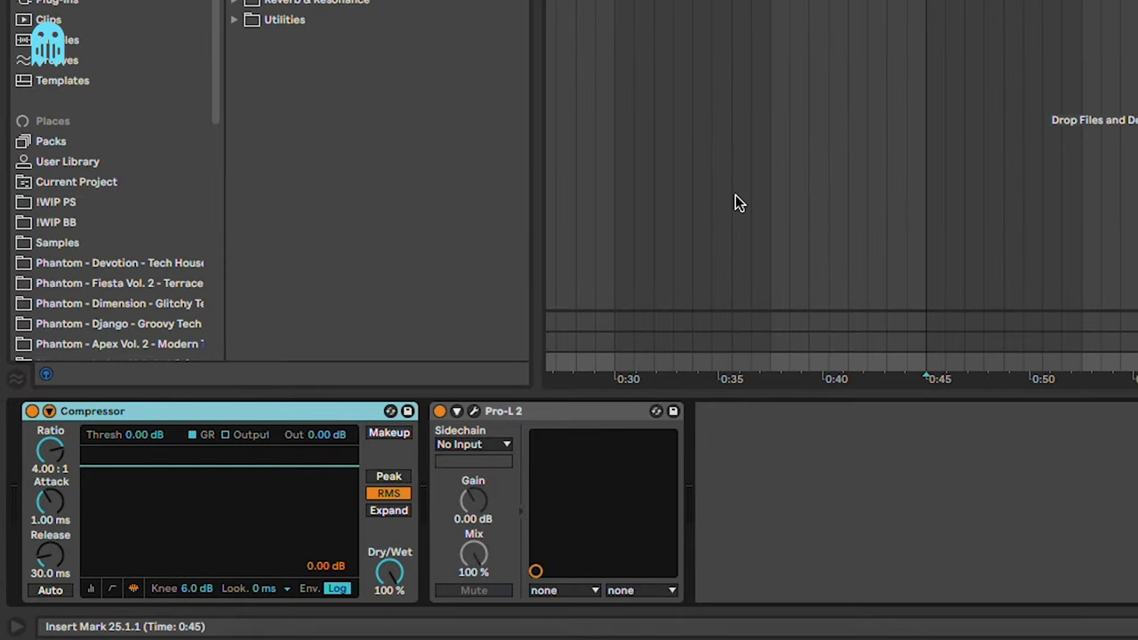
left_click(49, 411)
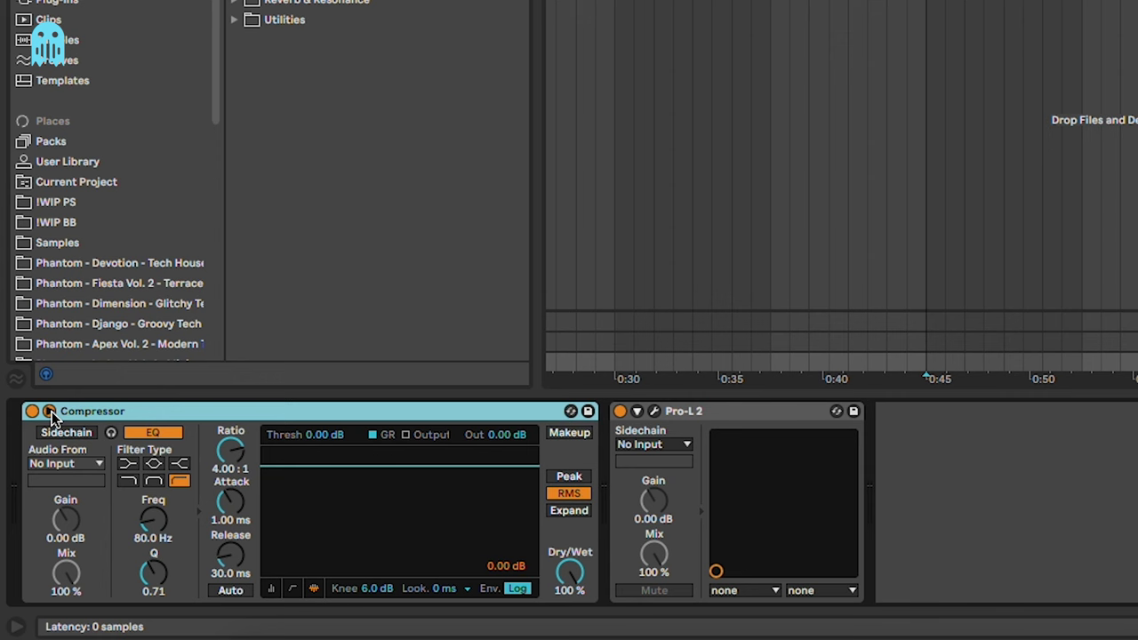
left_click(578, 478)
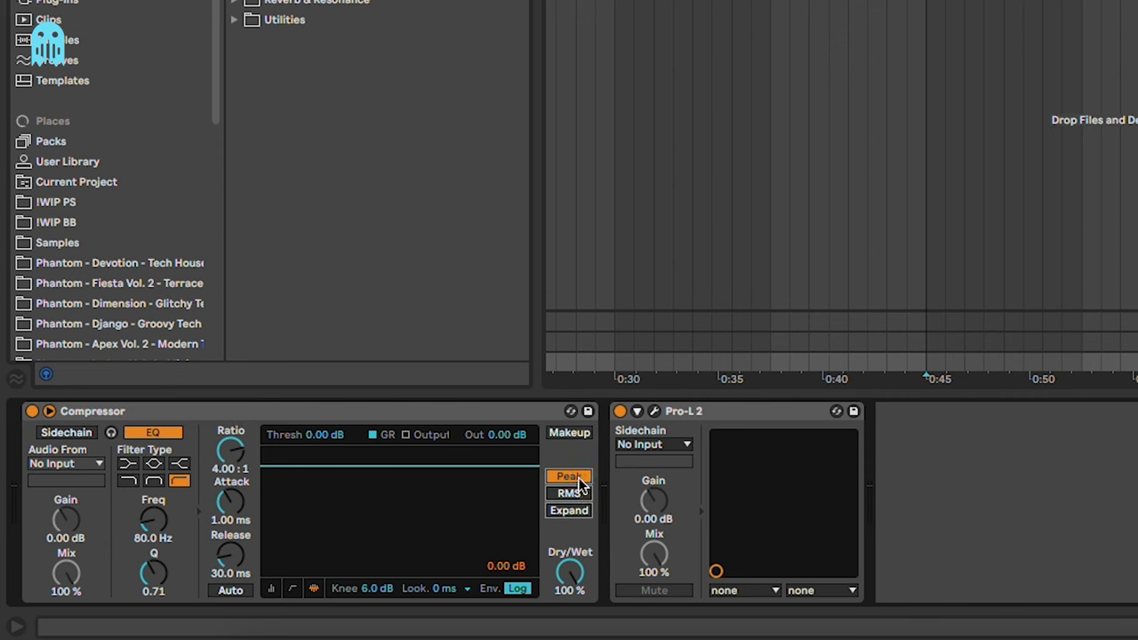
left_click(579, 494)
left_click(578, 477)
left_click(579, 494)
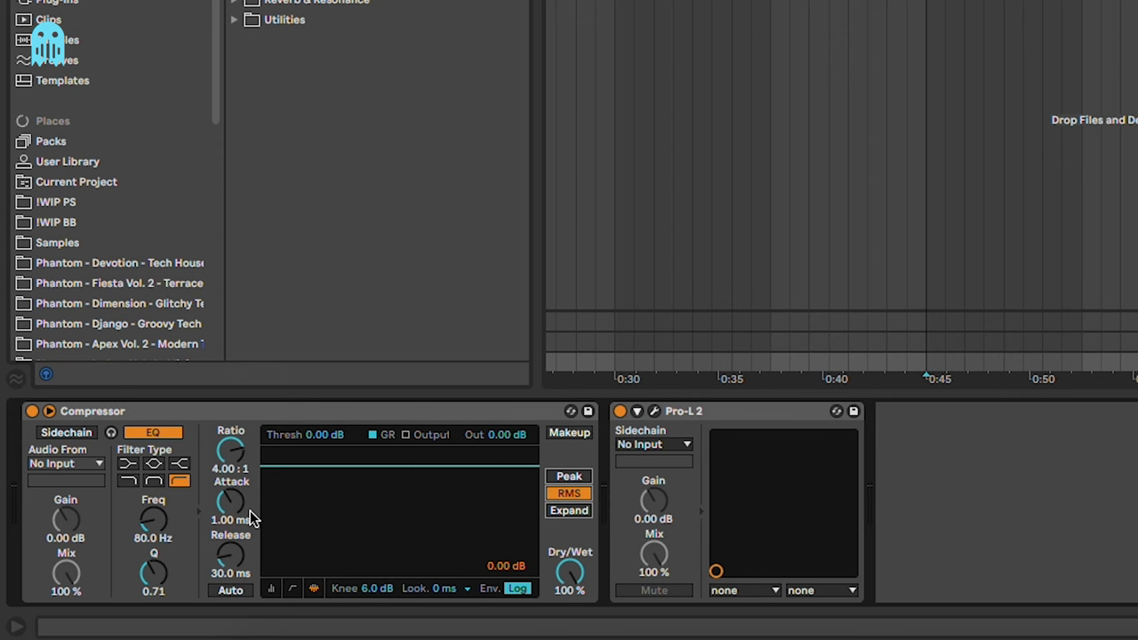
Set the Compressor attack to 9.47 ms and release to 45.0 ms, and switch its sidechain EQ off
left_click_drag(252, 518, 230, 498)
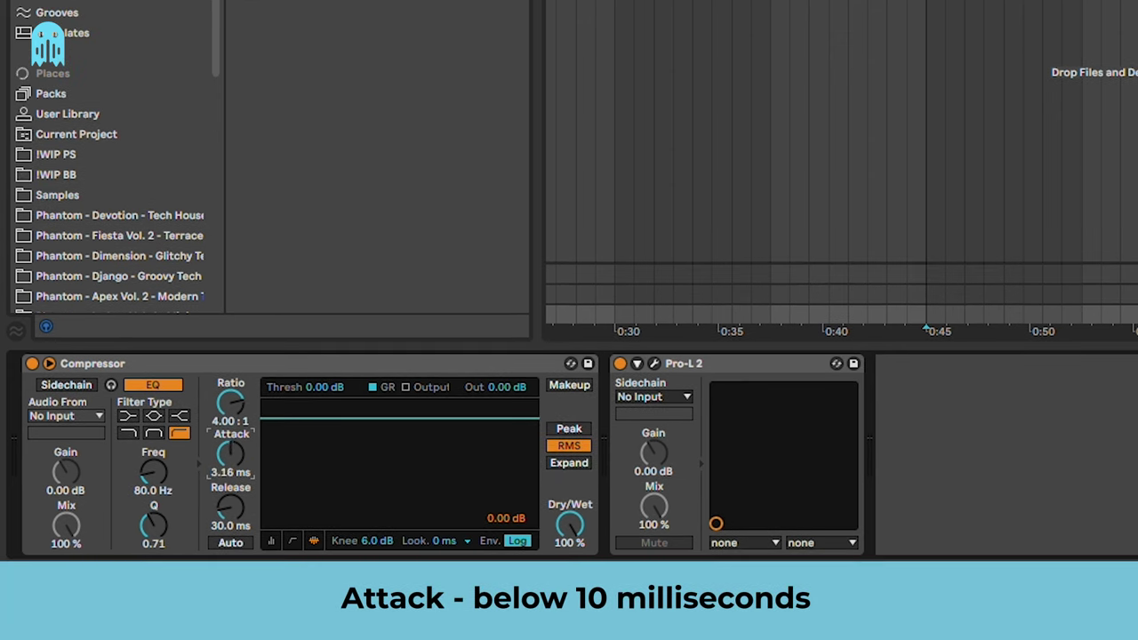
left_click_drag(231, 453, 230, 444)
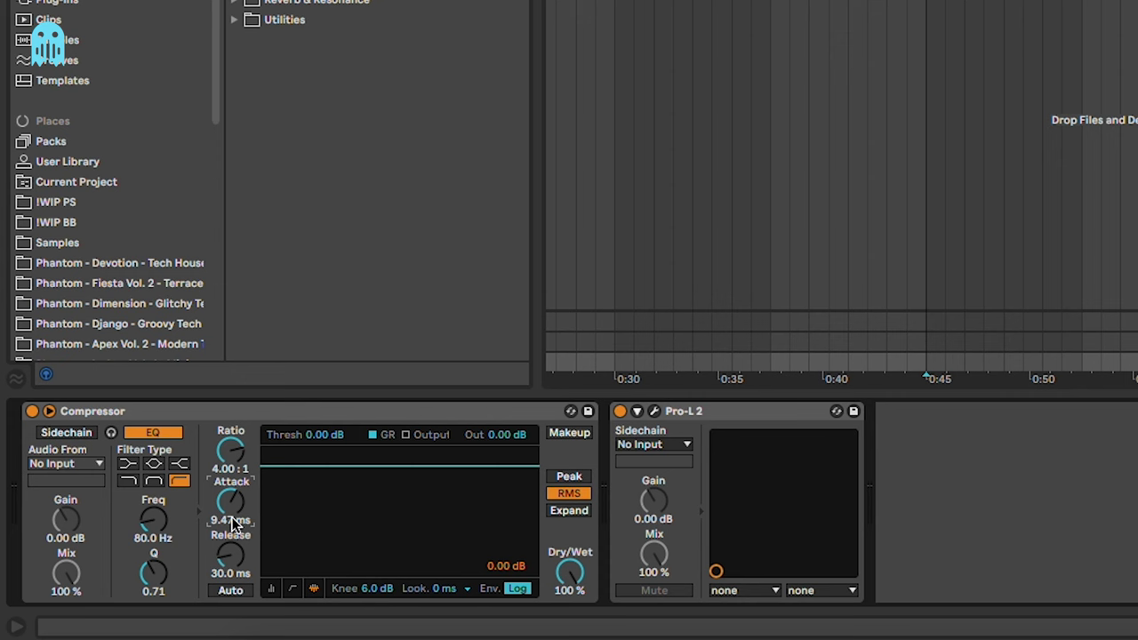
left_click_drag(229, 567, 228, 562)
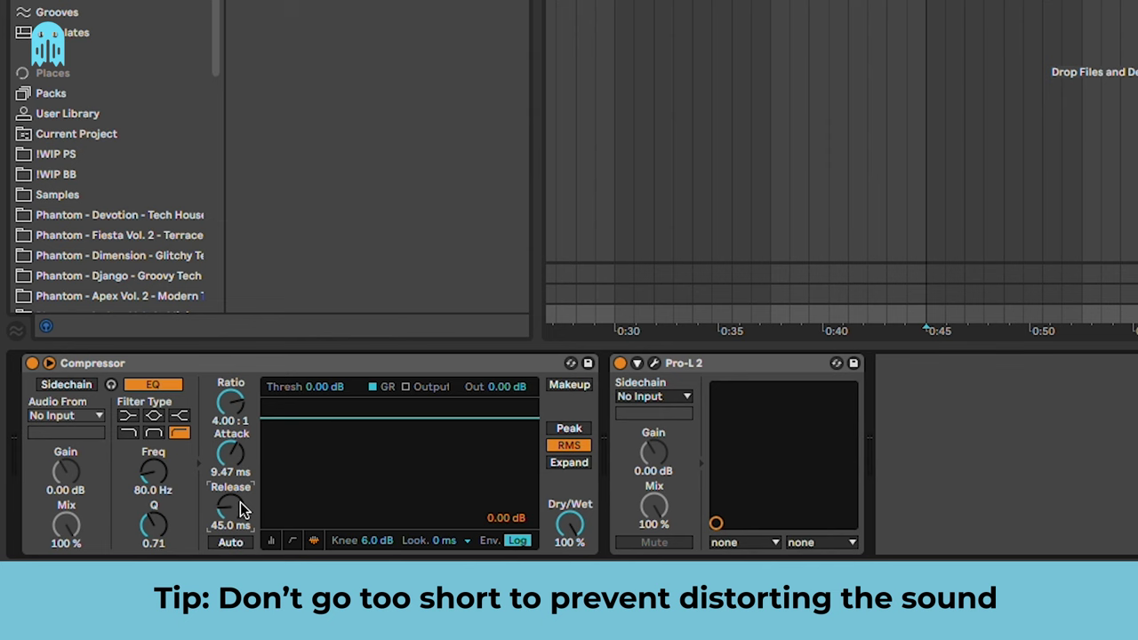
left_click(169, 385)
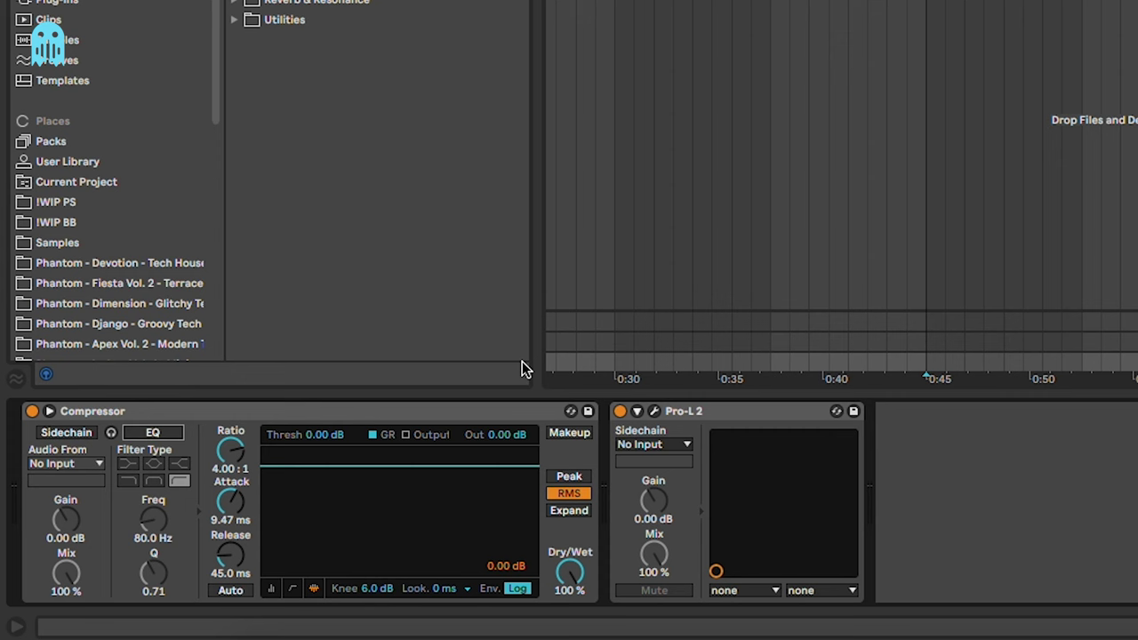
Play the track and lower the Compressor threshold to -18.1 dB
key("space")
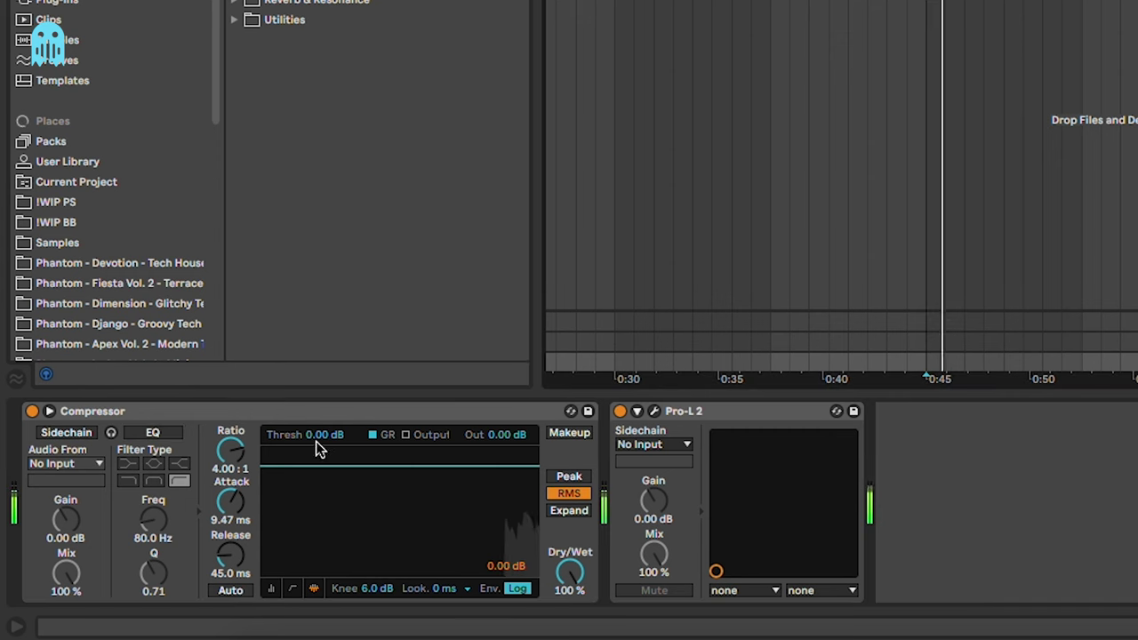
left_click_drag(316, 441, 316, 504)
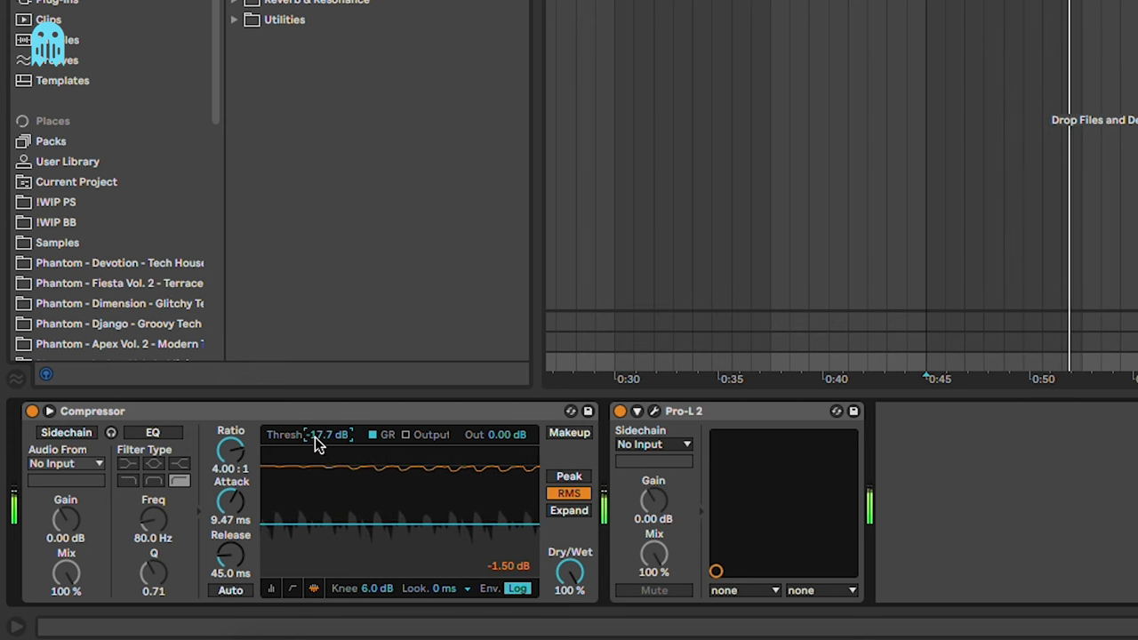
mouse_move(318, 445)
left_mouse_down()
mouse_move(318, 425)
mouse_move(318, 445)
mouse_move(324, 435)
left_mouse_up()
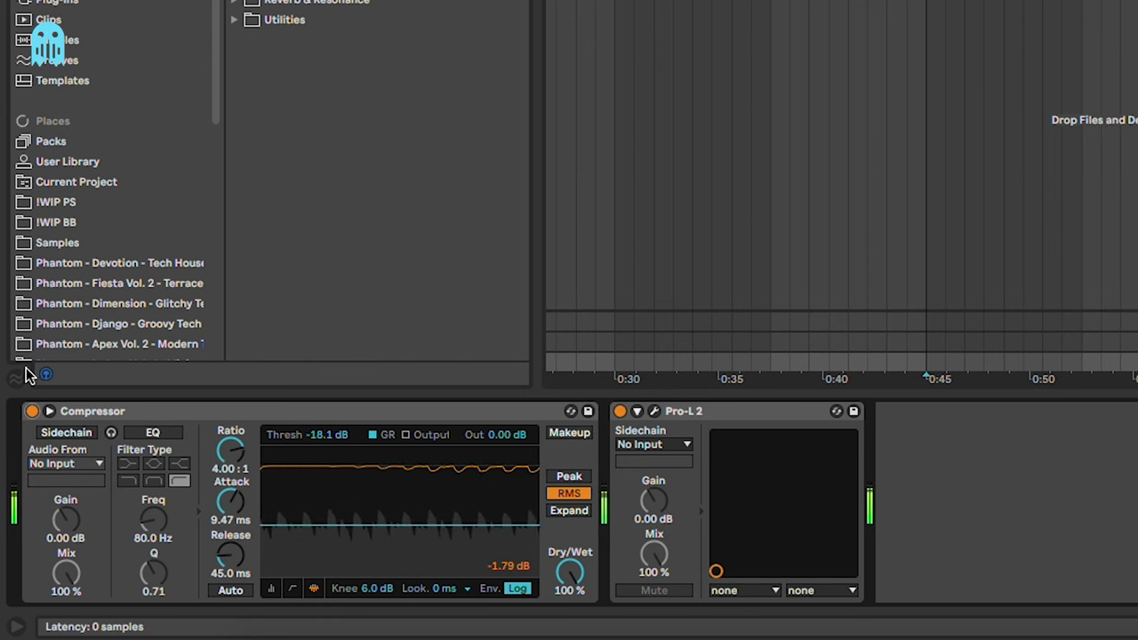
Bypass the Compressor to compare, re-enable it, and compare Peak before returning to RMS detection
left_click(32, 412)
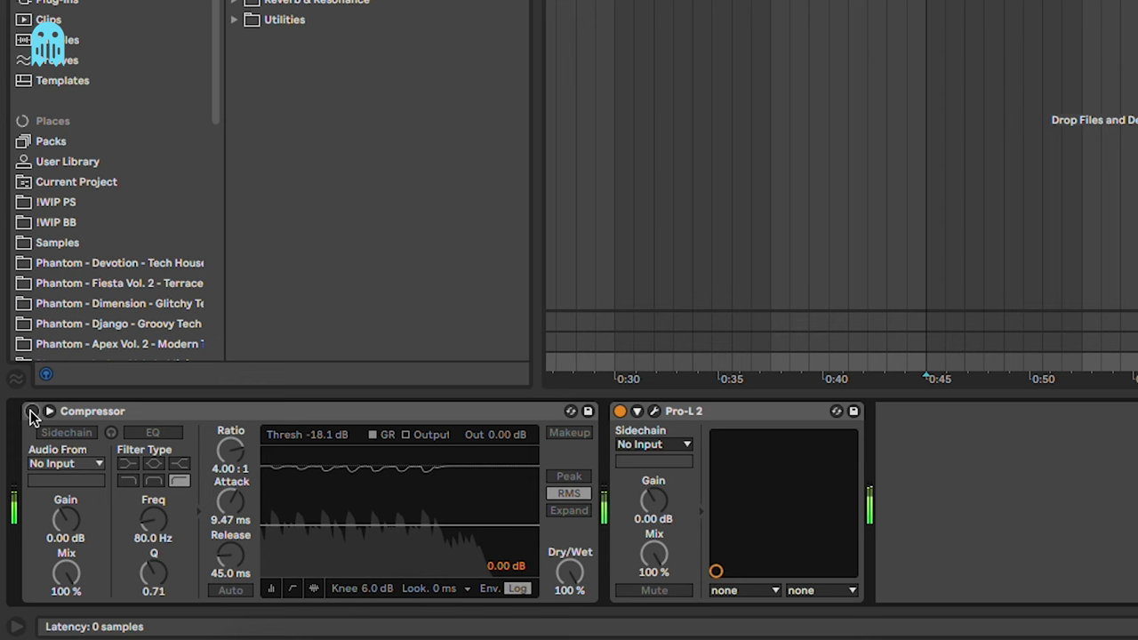
left_click(32, 412)
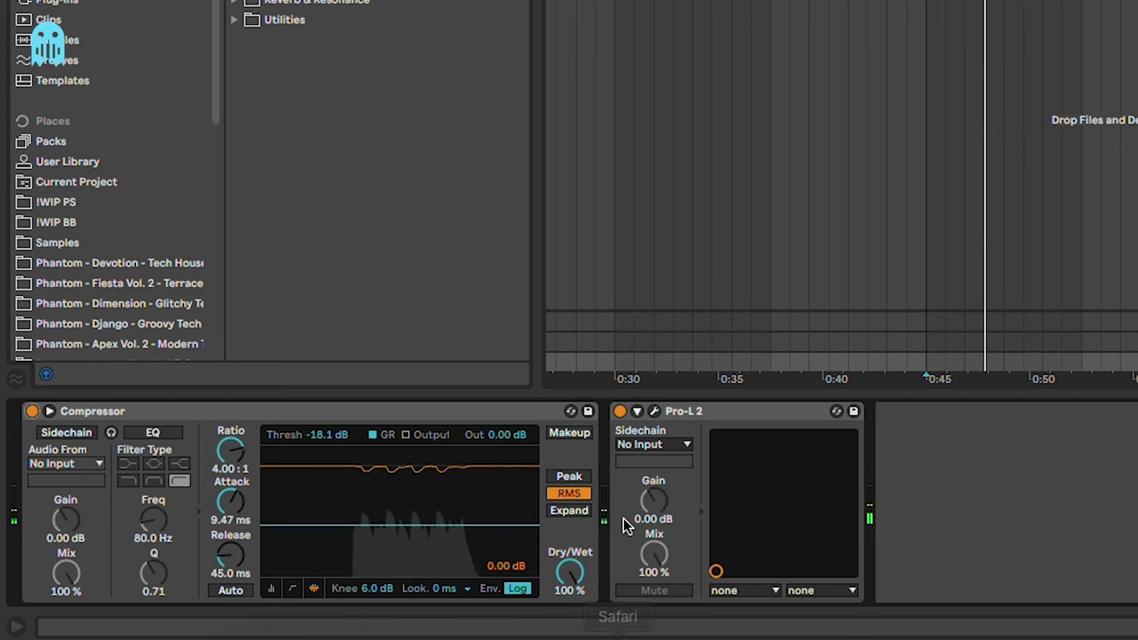
left_click(569, 476)
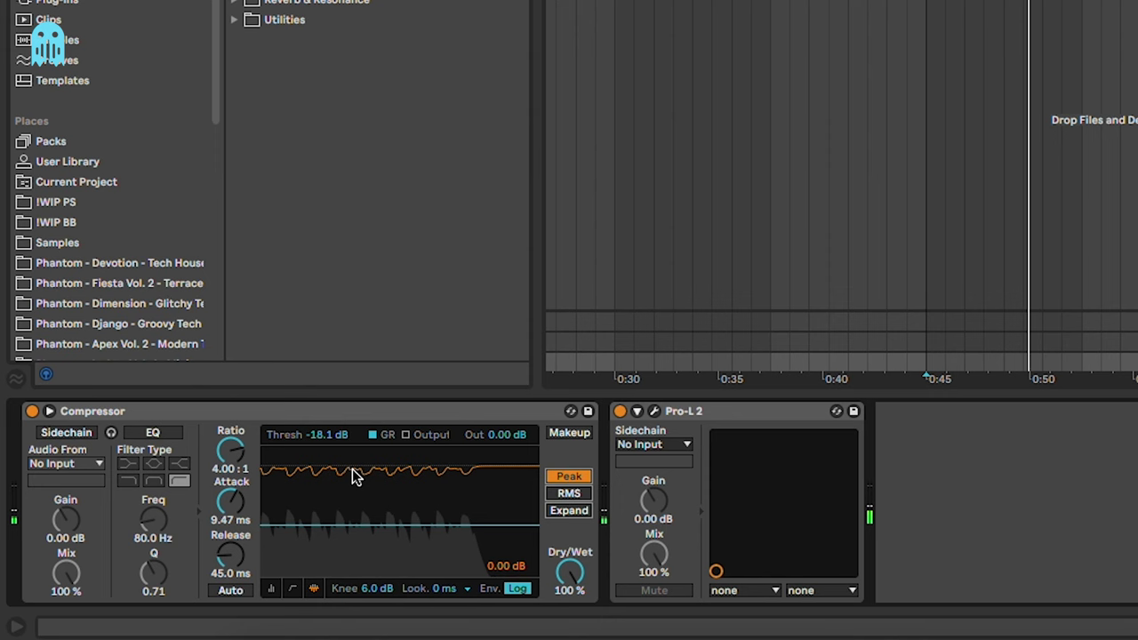
left_click(569, 493)
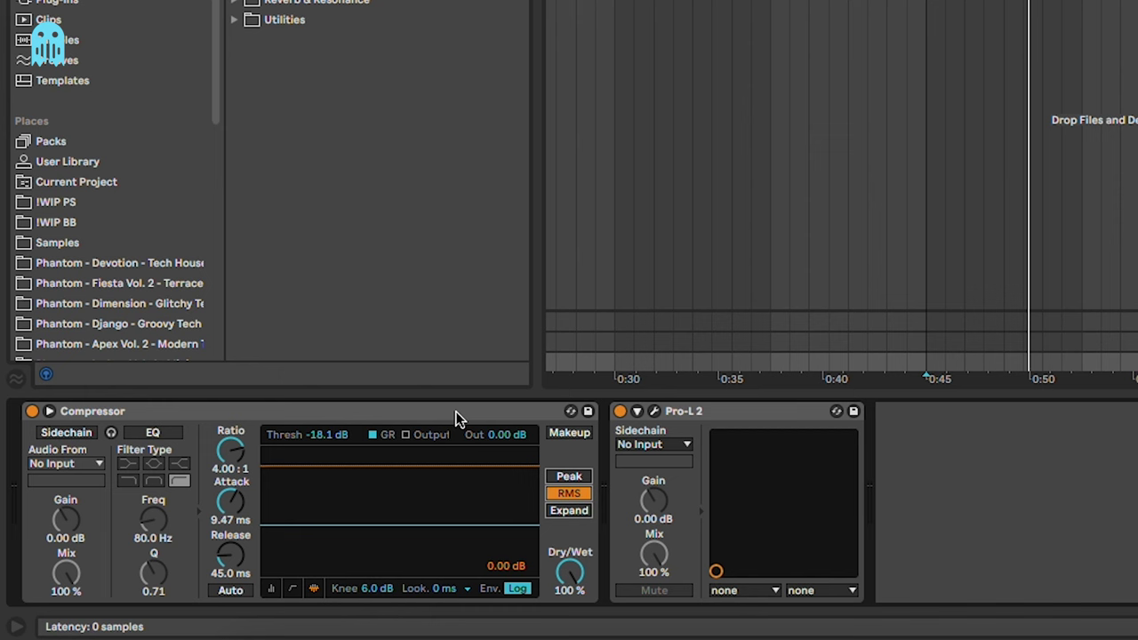
Split the Ozone 9 Dynamics spectrum at 1.0 kHz and select the low band
mouse_move(657, 414)
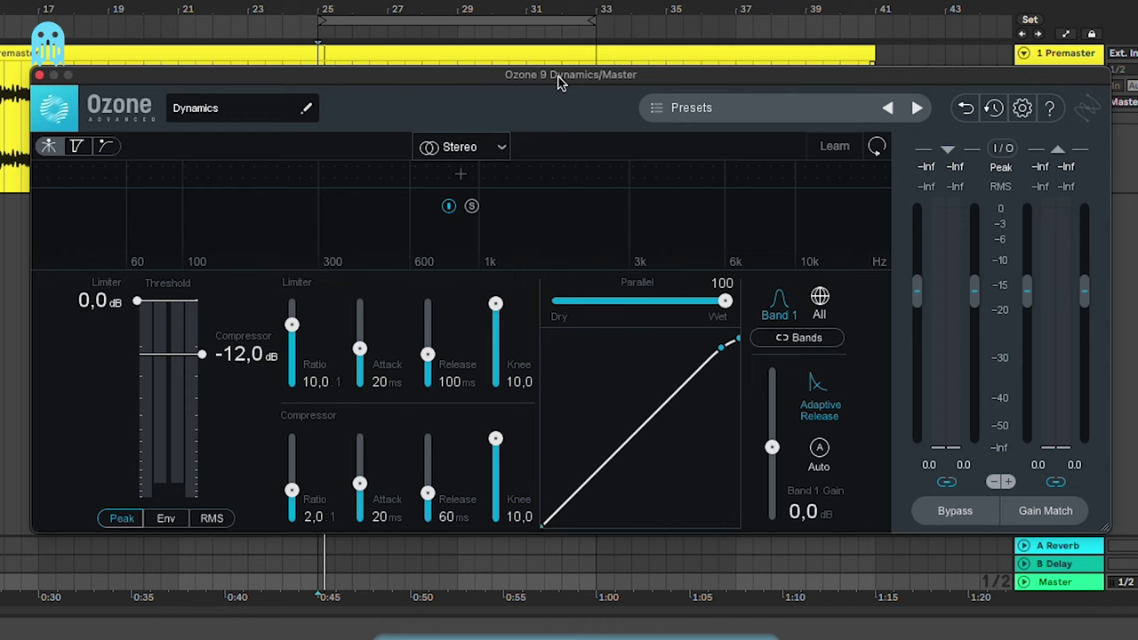
left_click(479, 182)
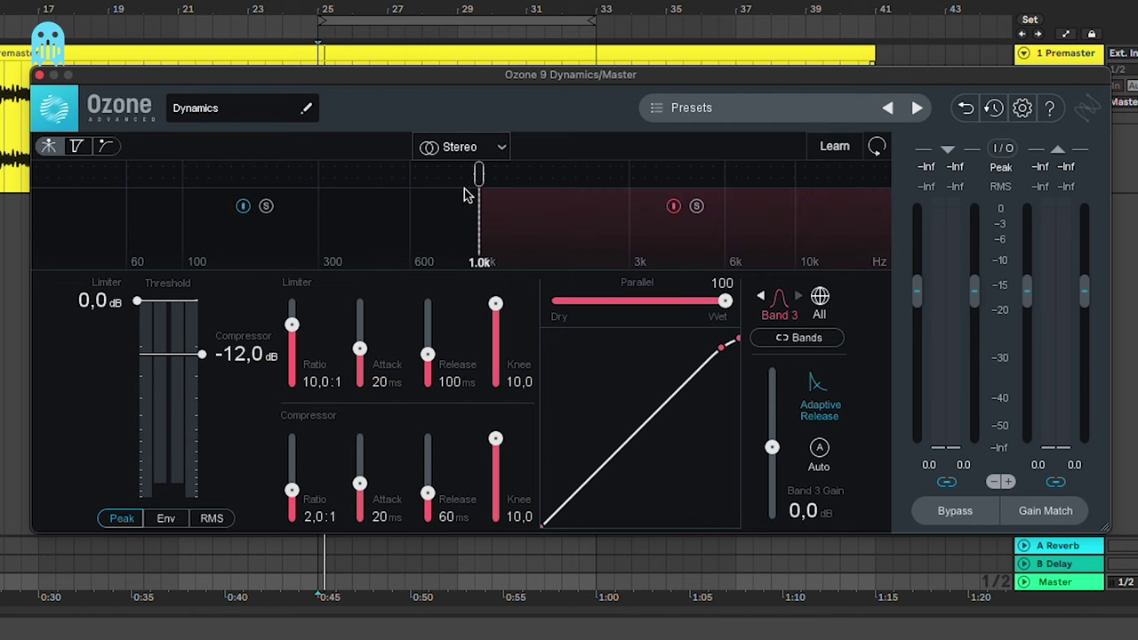
left_click(449, 222)
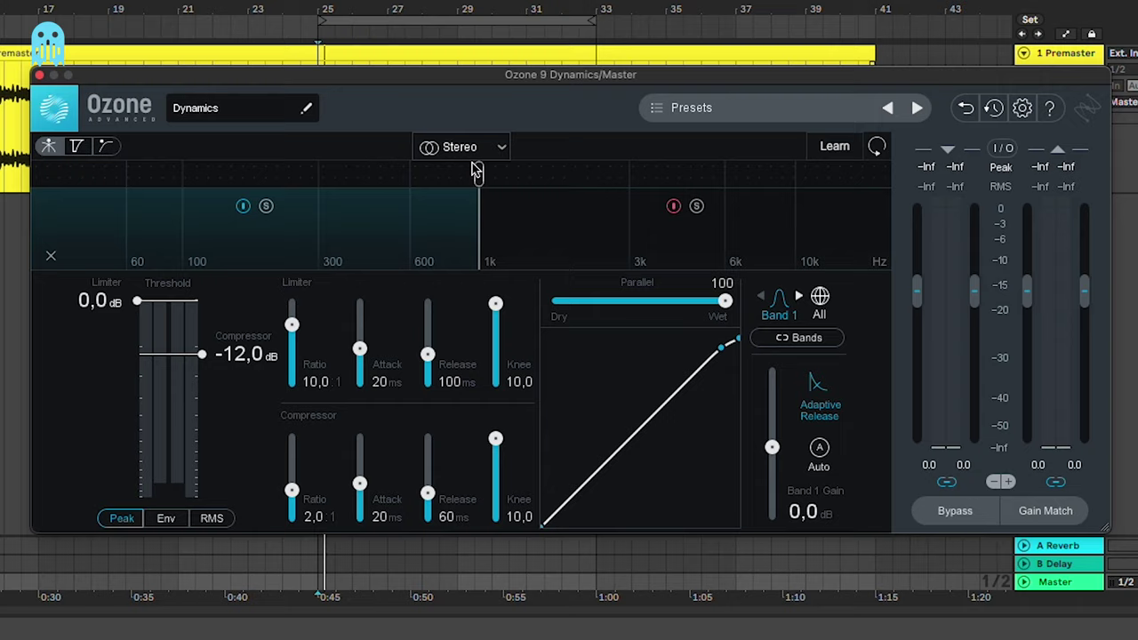
Set the low band compressor to 36 ms attack, 144 ms release and knee 3.8
left_click_drag(573, 76, 561, 78)
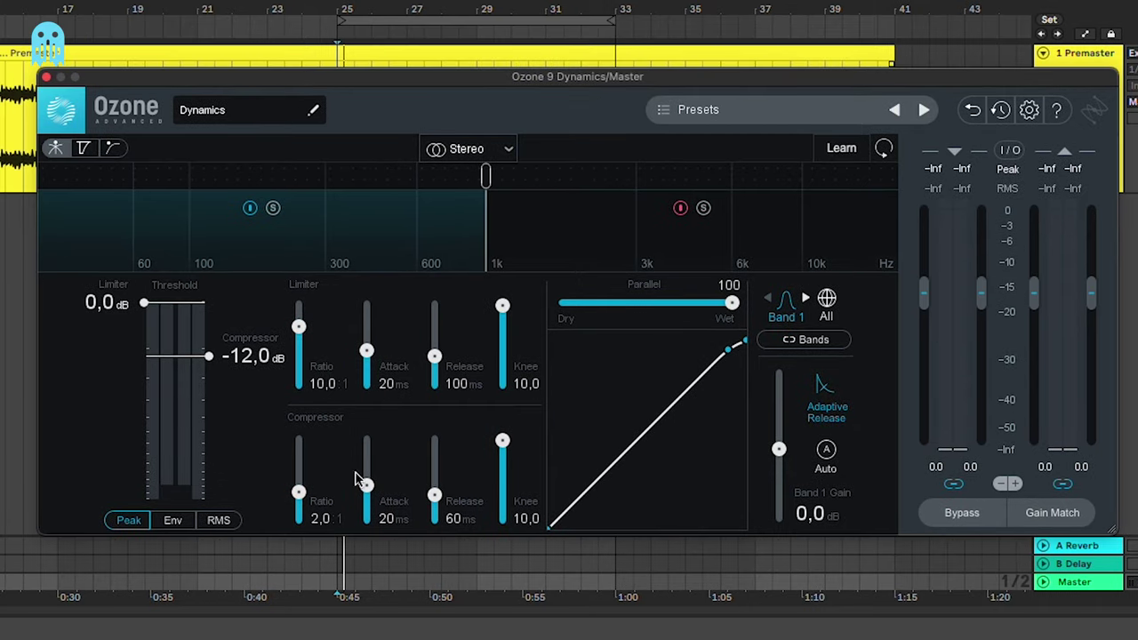
mouse_move(364, 483)
left_mouse_down()
mouse_move(368, 462)
mouse_move(367, 480)
left_mouse_up()
left_click_drag(442, 503, 442, 495)
left_click_drag(503, 444, 503, 496)
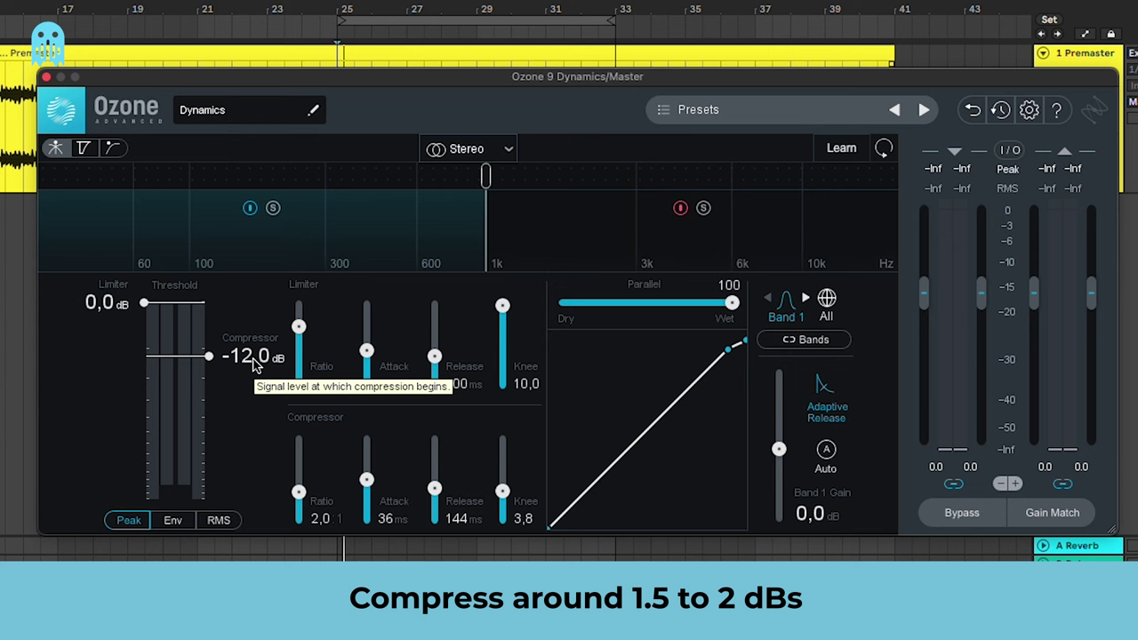
While playing, bring the low band threshold to -16.7 dB and the high band threshold to 0 dB
key("space")
scroll(266, 372, "down", 5)
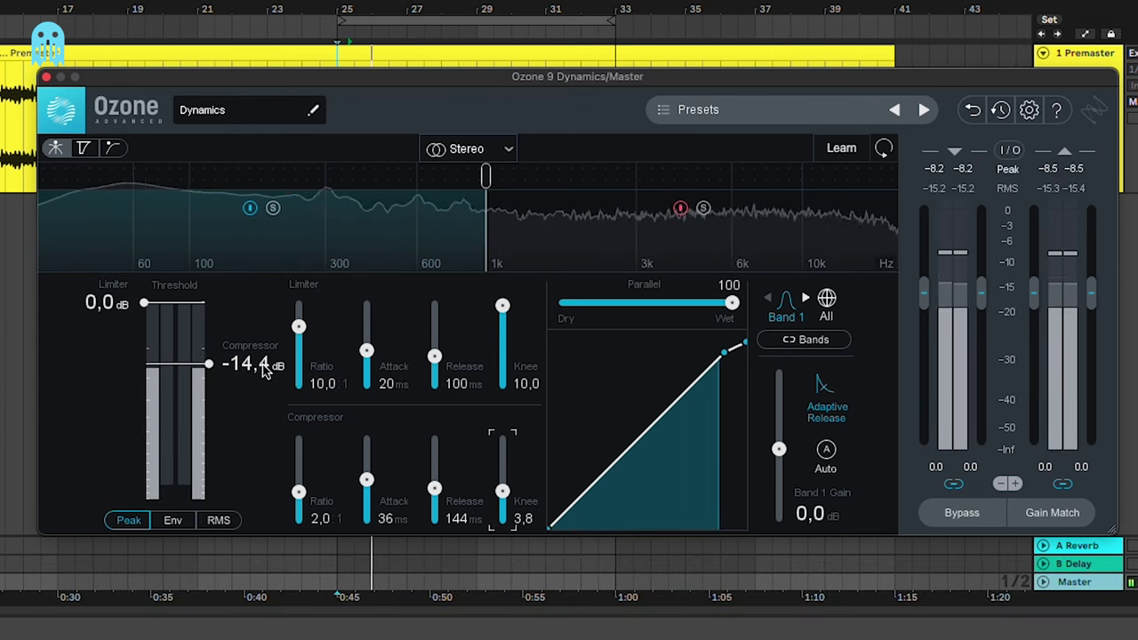
scroll(263, 371, "down", 4)
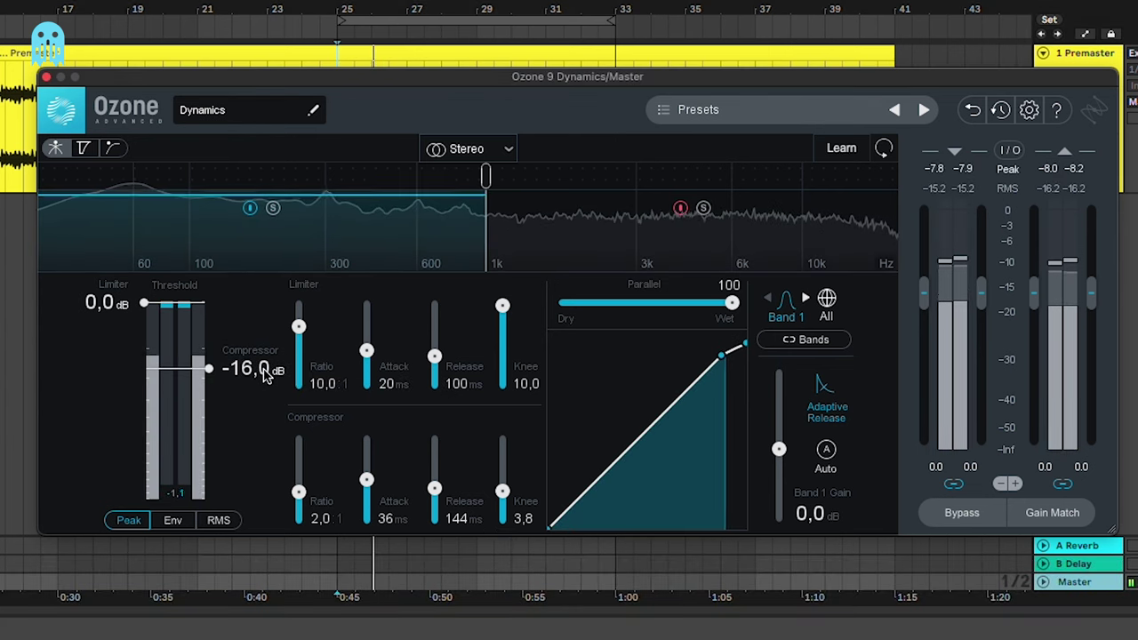
scroll(265, 373, "down", 1)
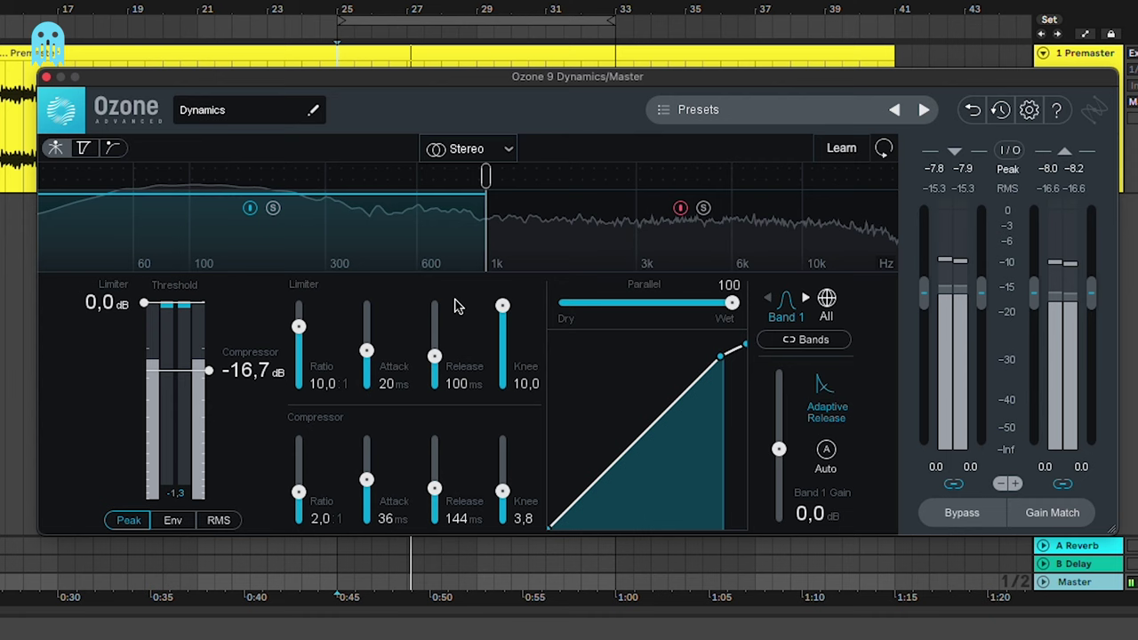
left_click(547, 253)
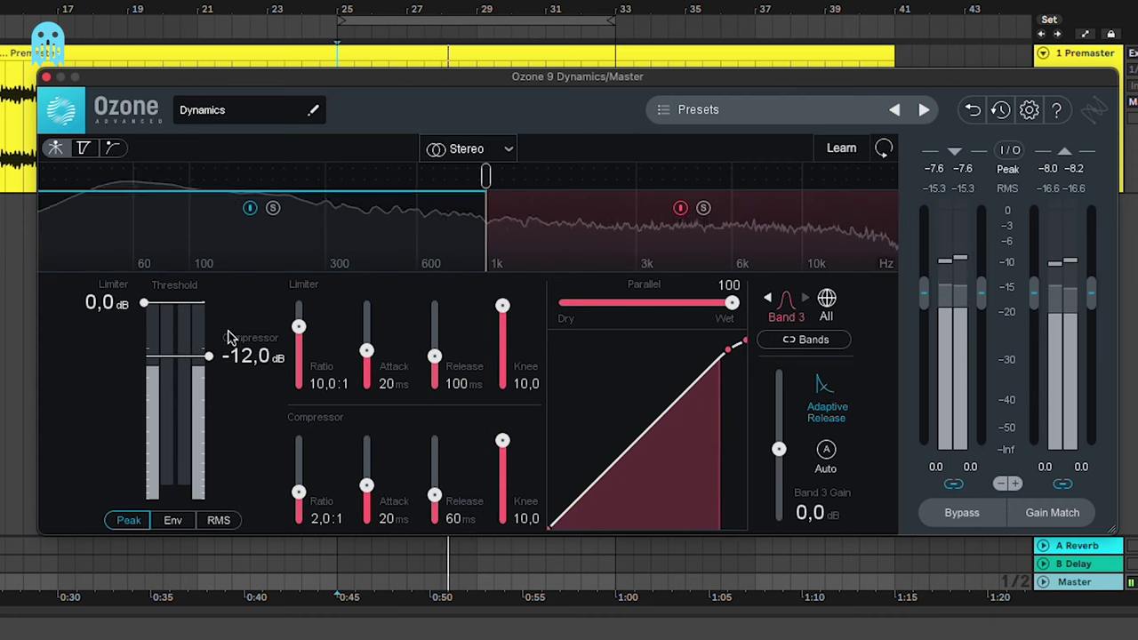
left_click_drag(208, 355, 208, 303)
left_click(386, 252)
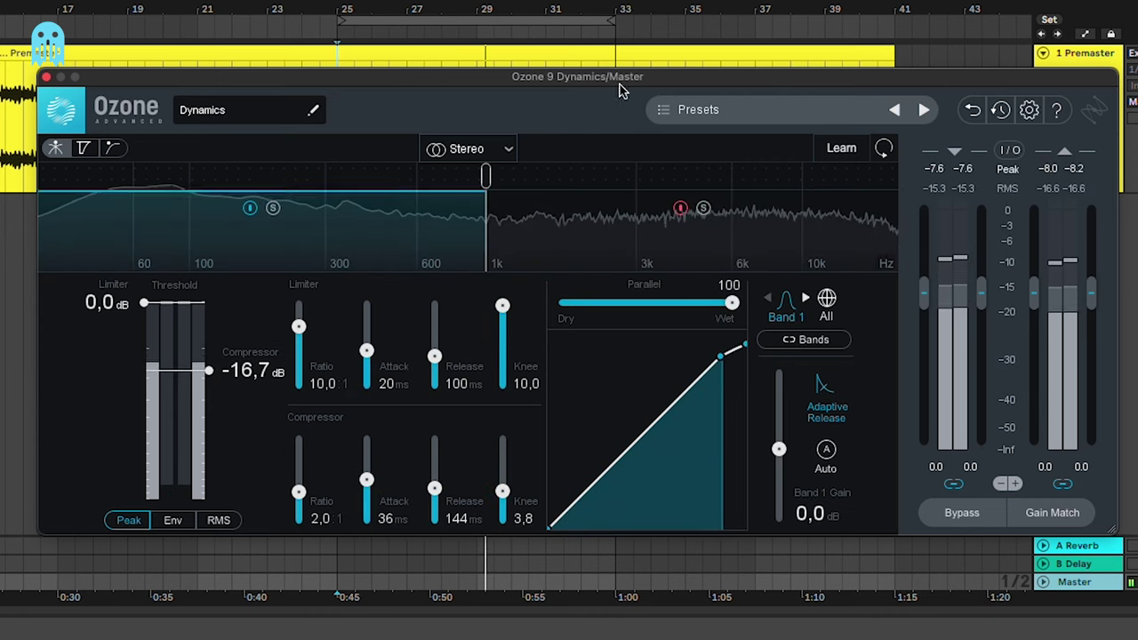
Turn on Gain Match for a level-matched comparison and stop playback
left_click_drag(590, 94, 580, 93)
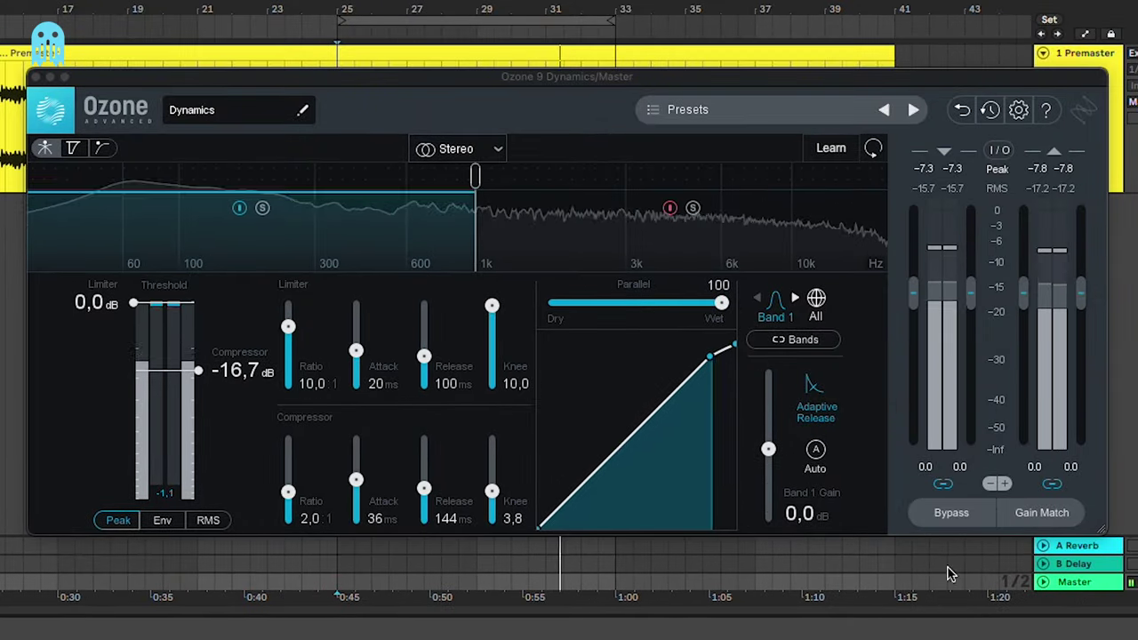
left_click(1043, 522)
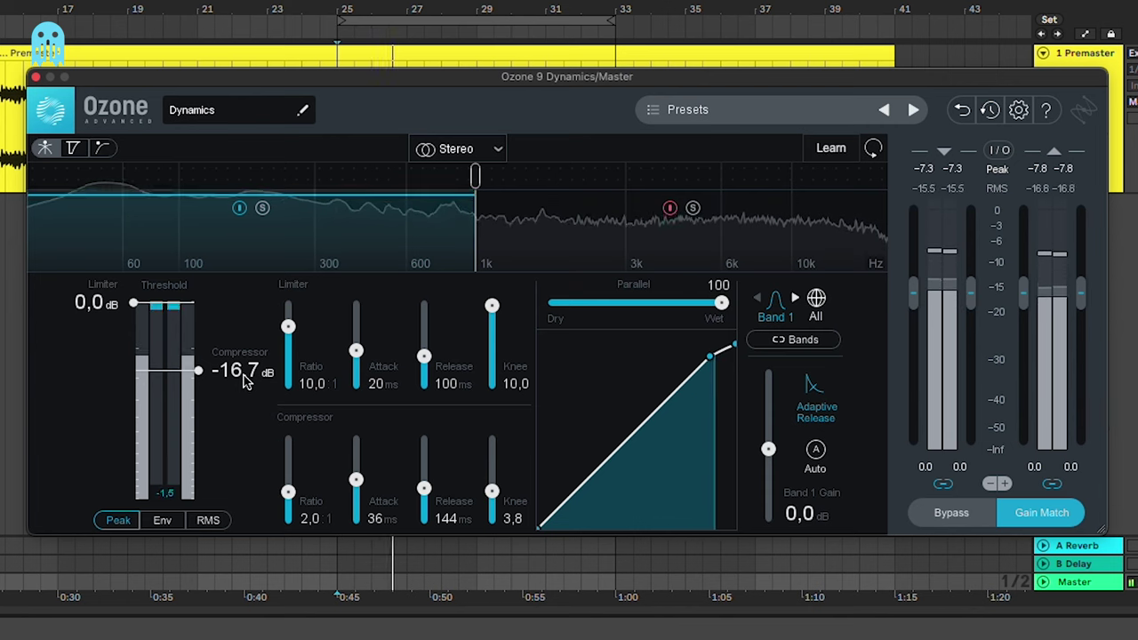
key("space")
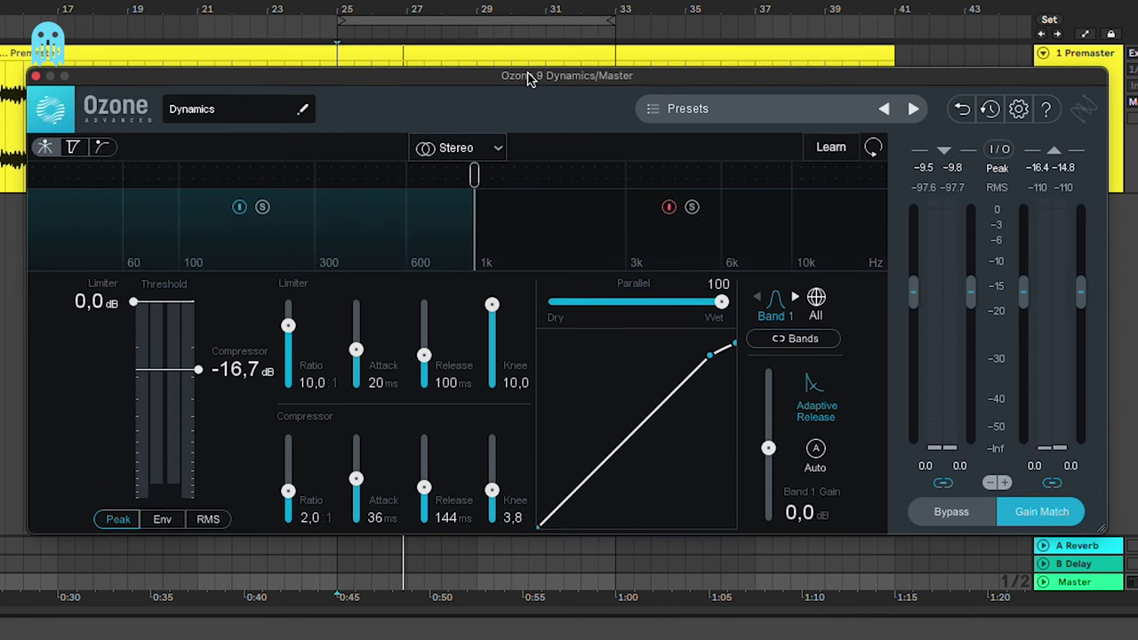
left_click_drag(526, 74, 527, 72)
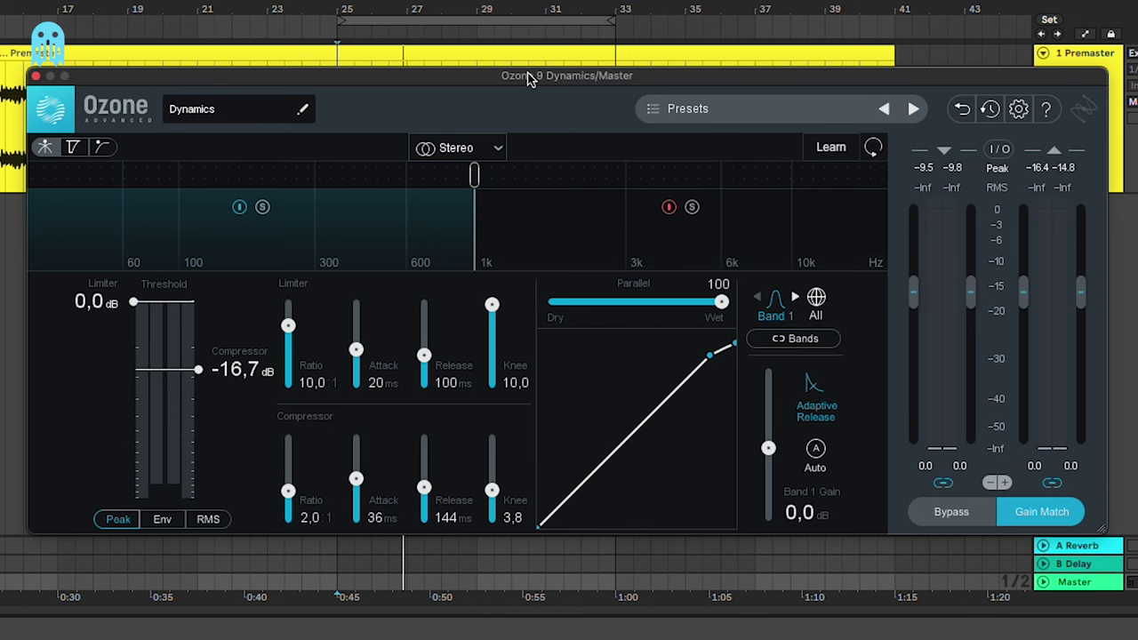
mouse_move(399, 229)
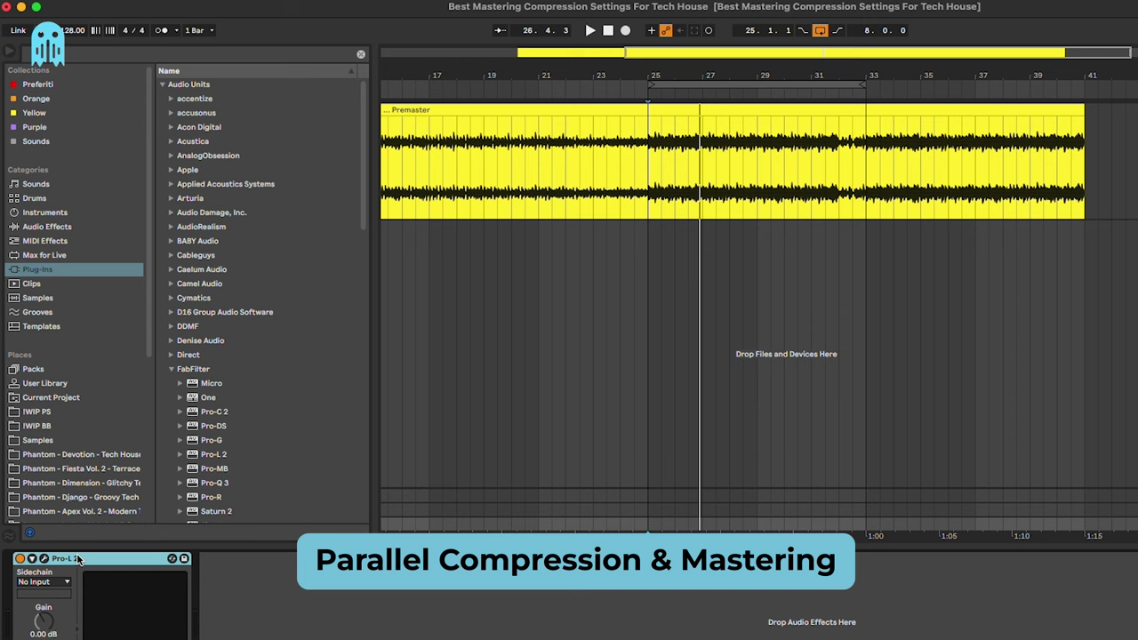
Preview Pro-C 2 from the Plug-ins browser, then browse to Ableton's built-in Compressor
scroll(226, 231, "down", 5)
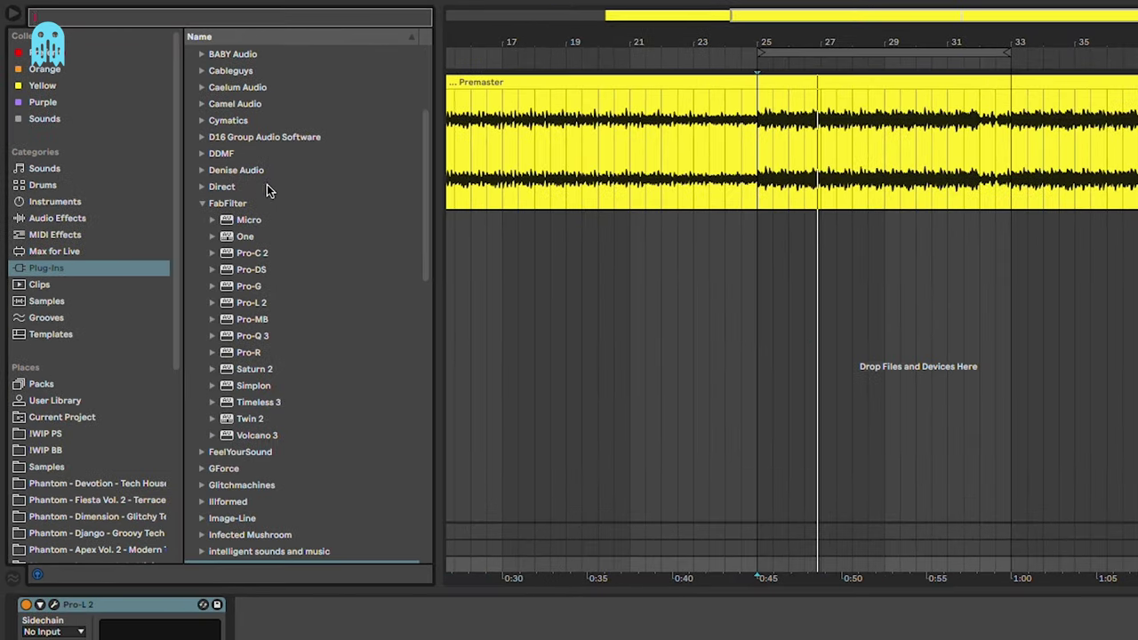
double_click(257, 256)
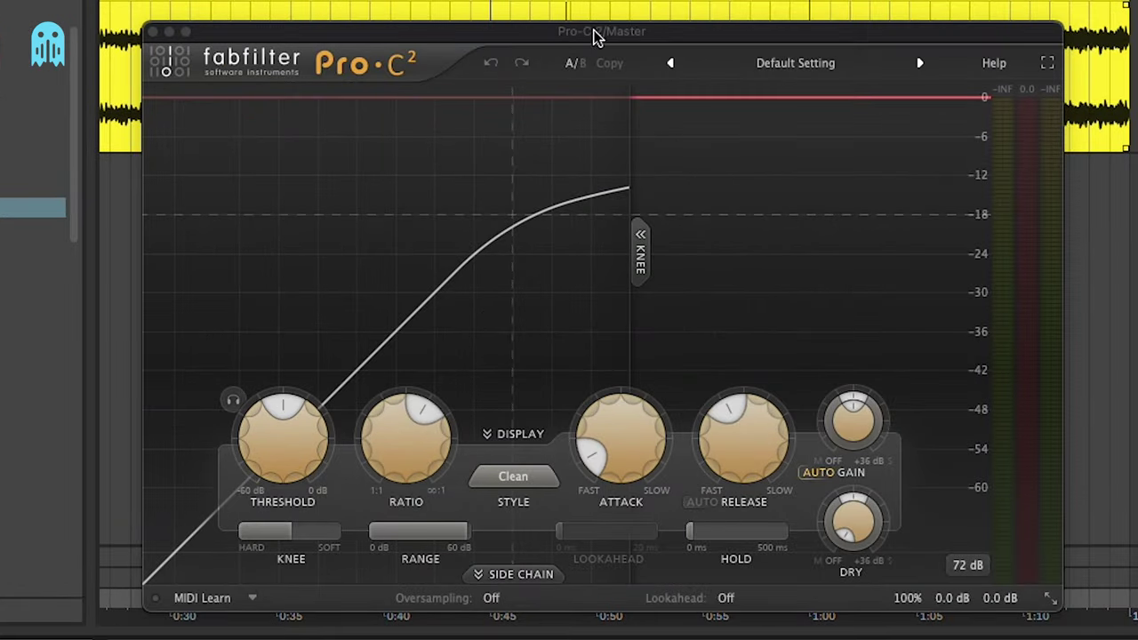
left_click_drag(595, 35, 604, 35)
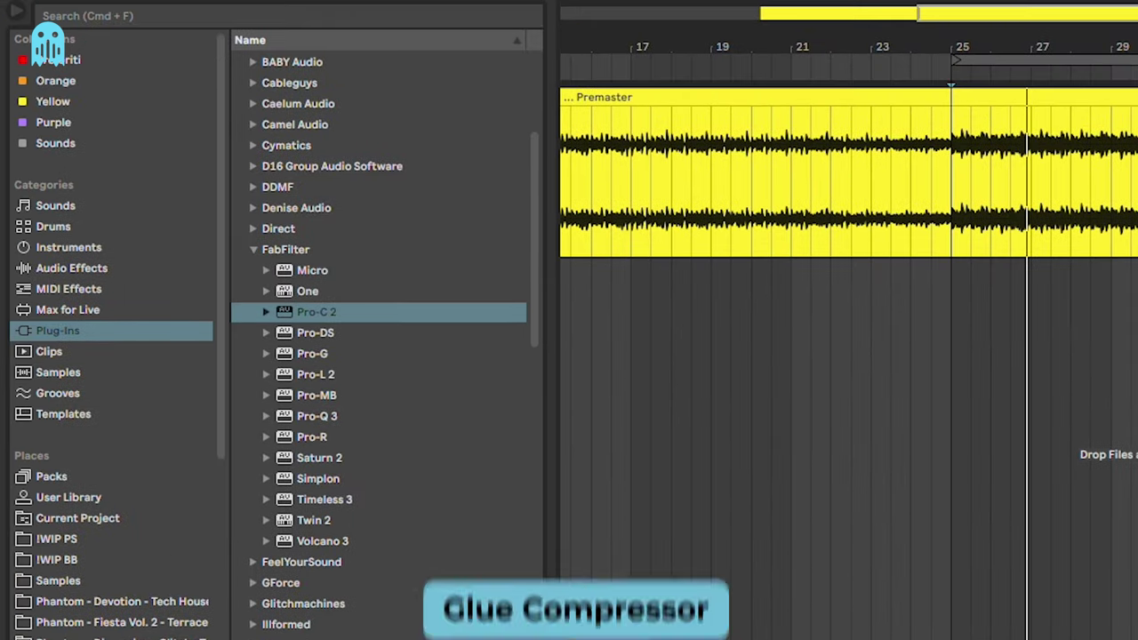
left_click(86, 267)
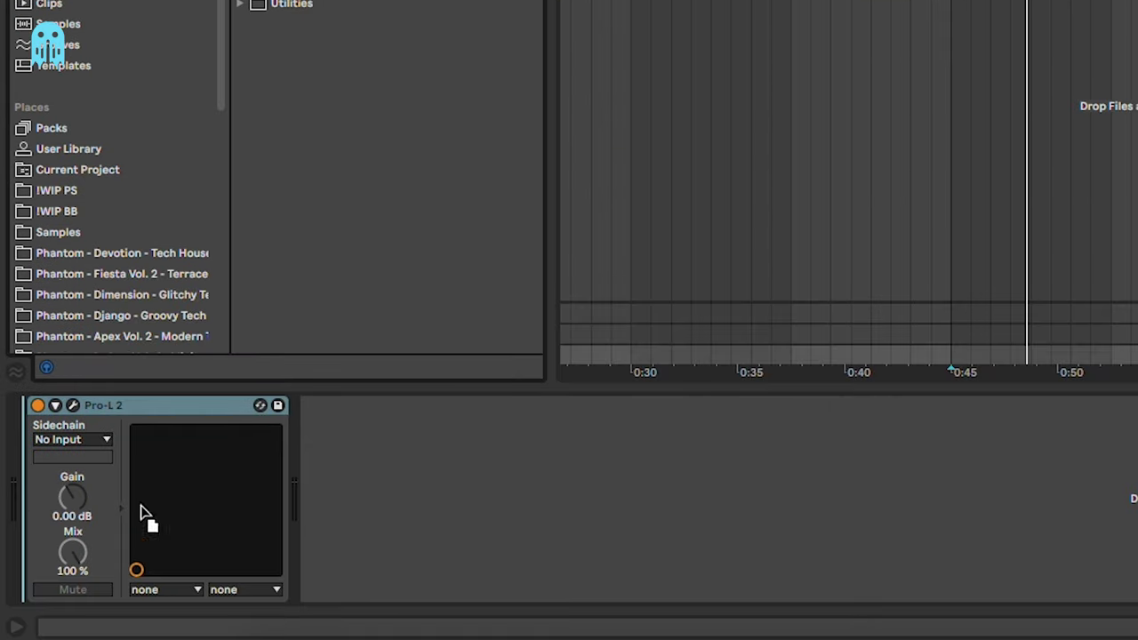
Place a Glue Compressor ahead of Pro-L 2 and check its attack and release
left_click_drag(132, 528, 135, 532)
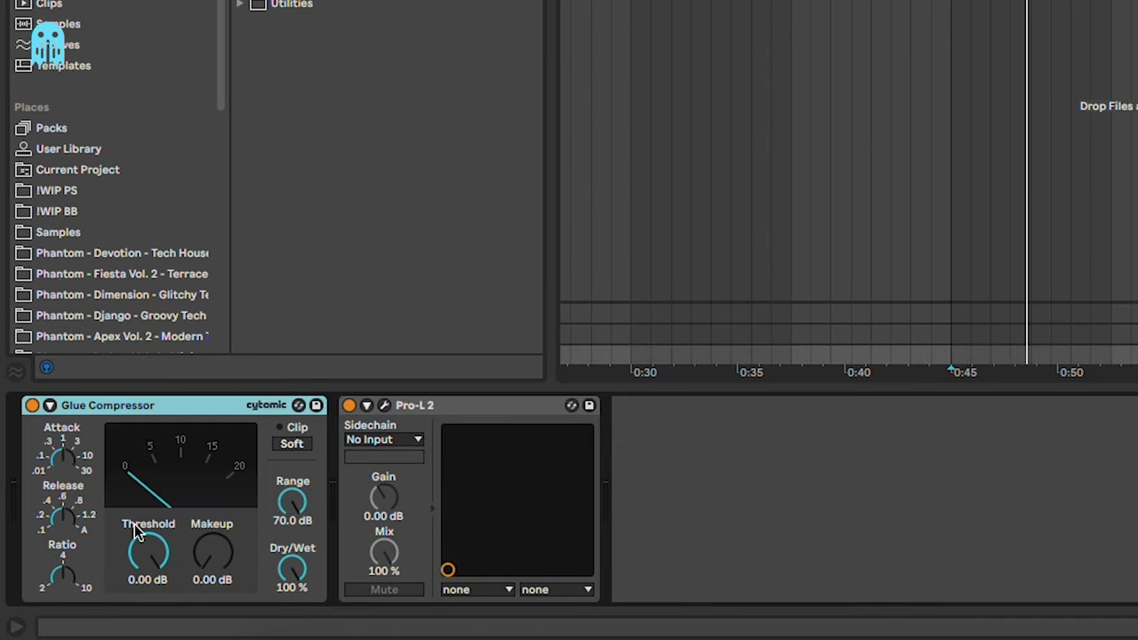
left_click(62, 457)
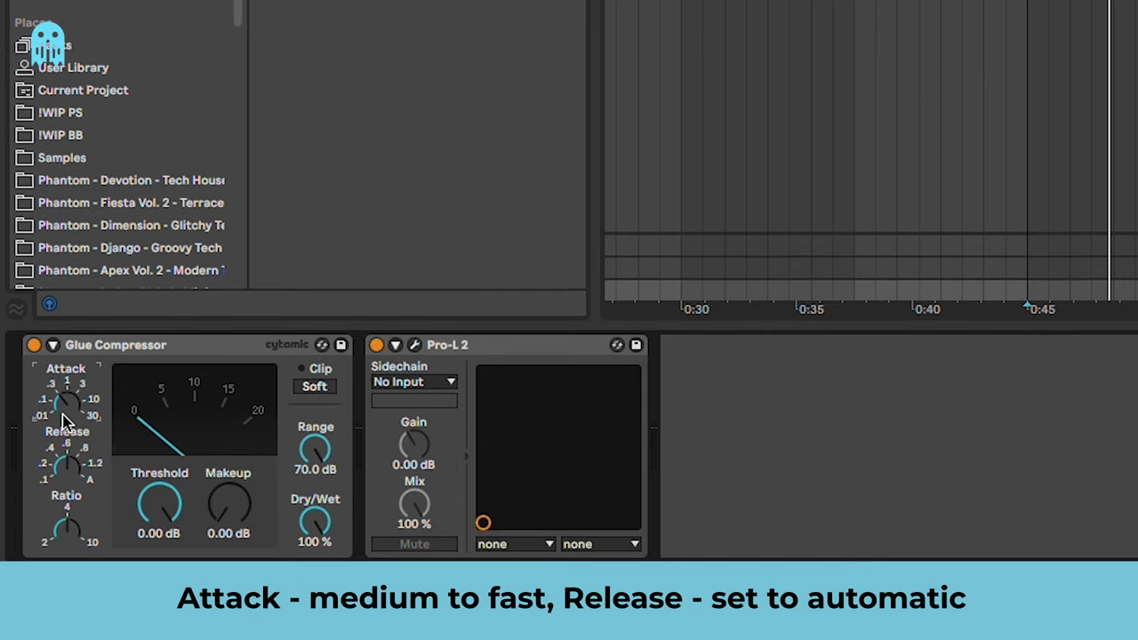
left_click(71, 469)
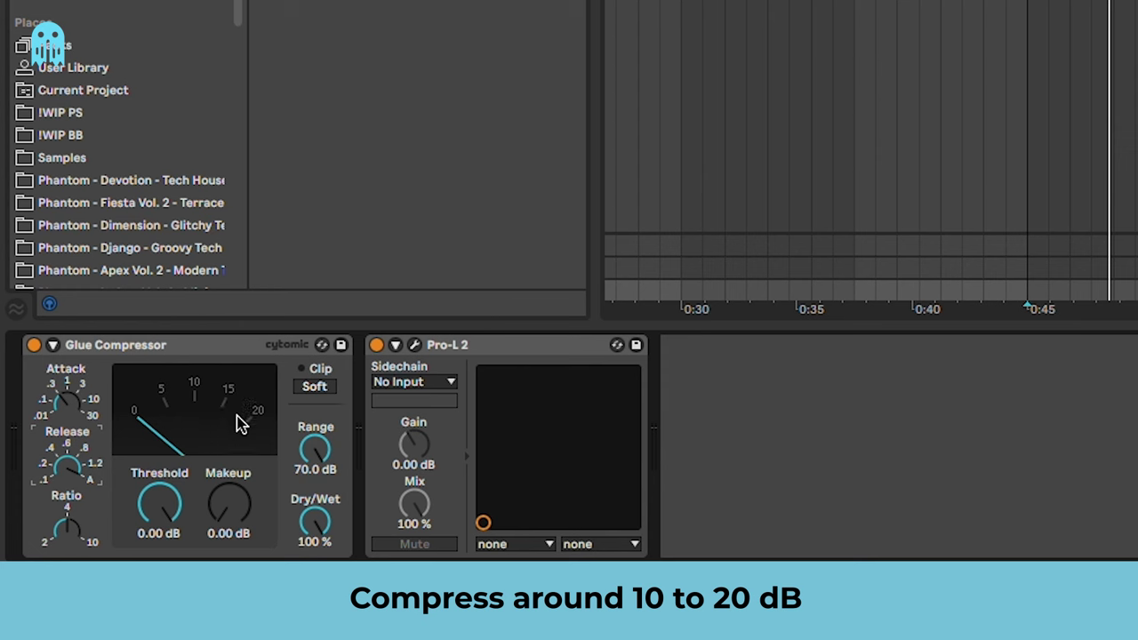
Try a lower dry/wet, return it to fully wet, and pull threshold to -31.4 dB
left_click_drag(327, 551, 327, 595)
left_click_drag(315, 524, 315, 497)
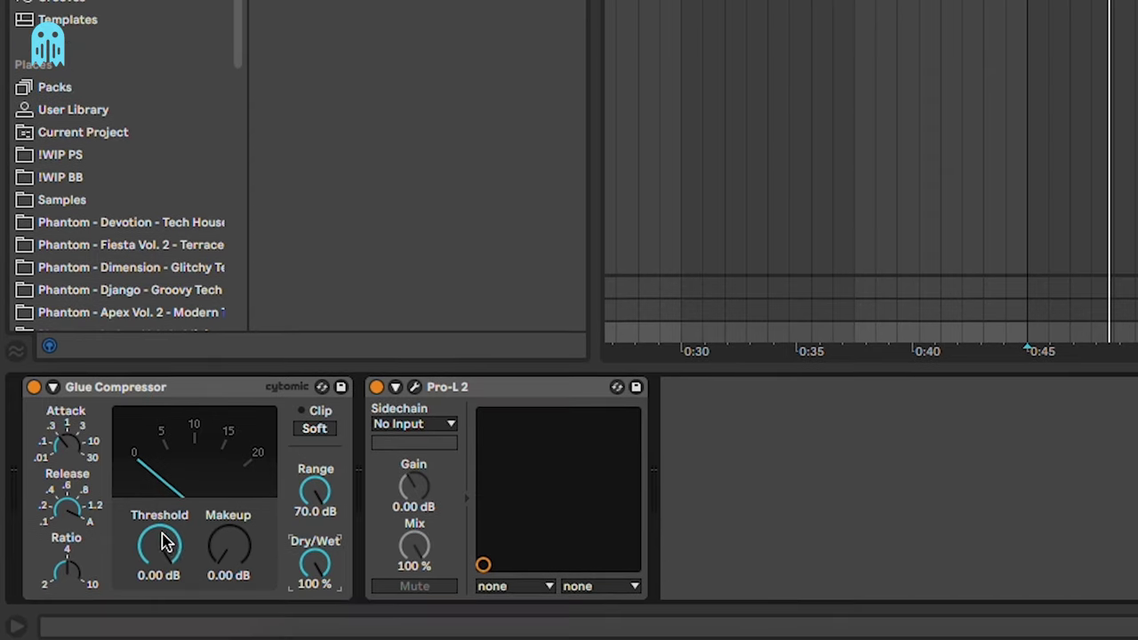
left_click_drag(175, 500, 166, 587)
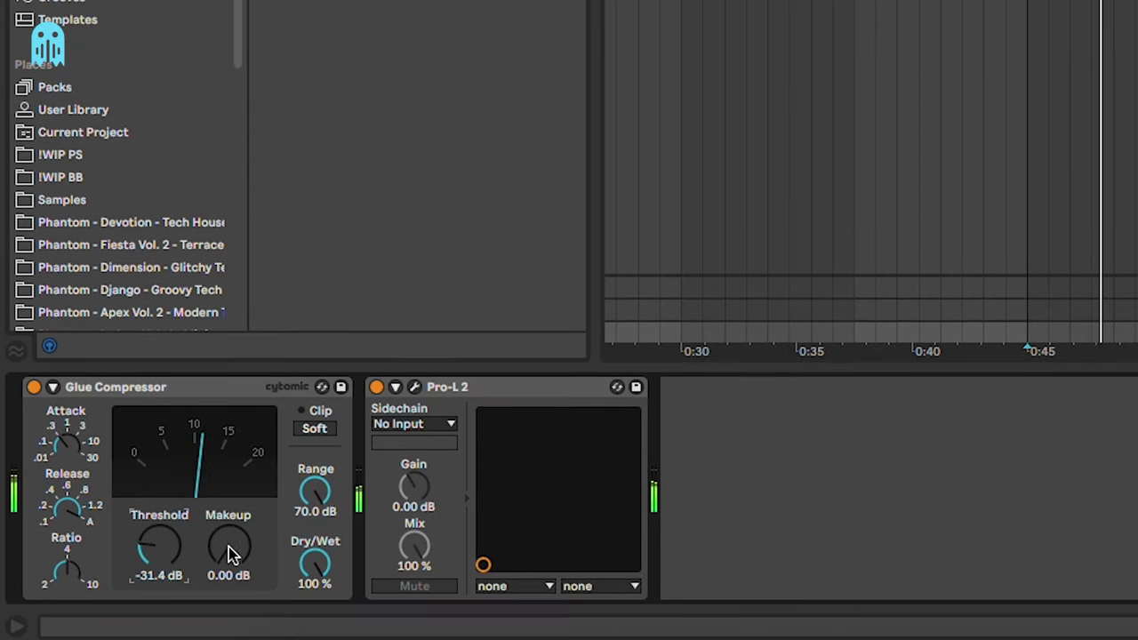
Raise the Glue Compressor's makeup gain to 15.1 dB
left_click_drag(229, 554, 228, 499)
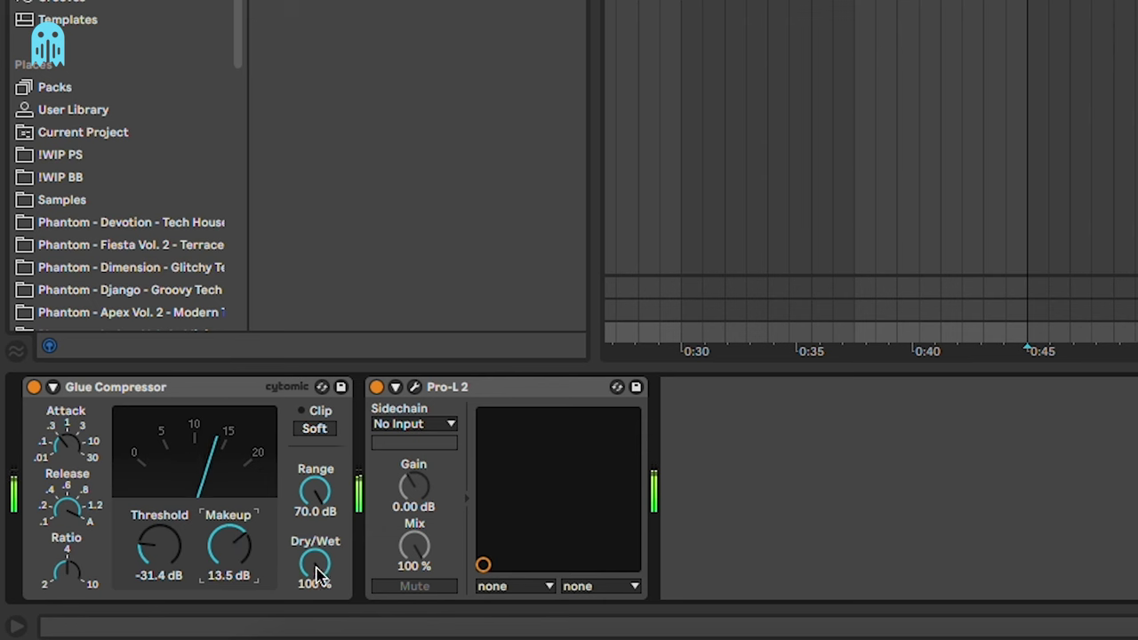
left_click_drag(315, 562, 315, 602)
left_click_drag(229, 547, 229, 538)
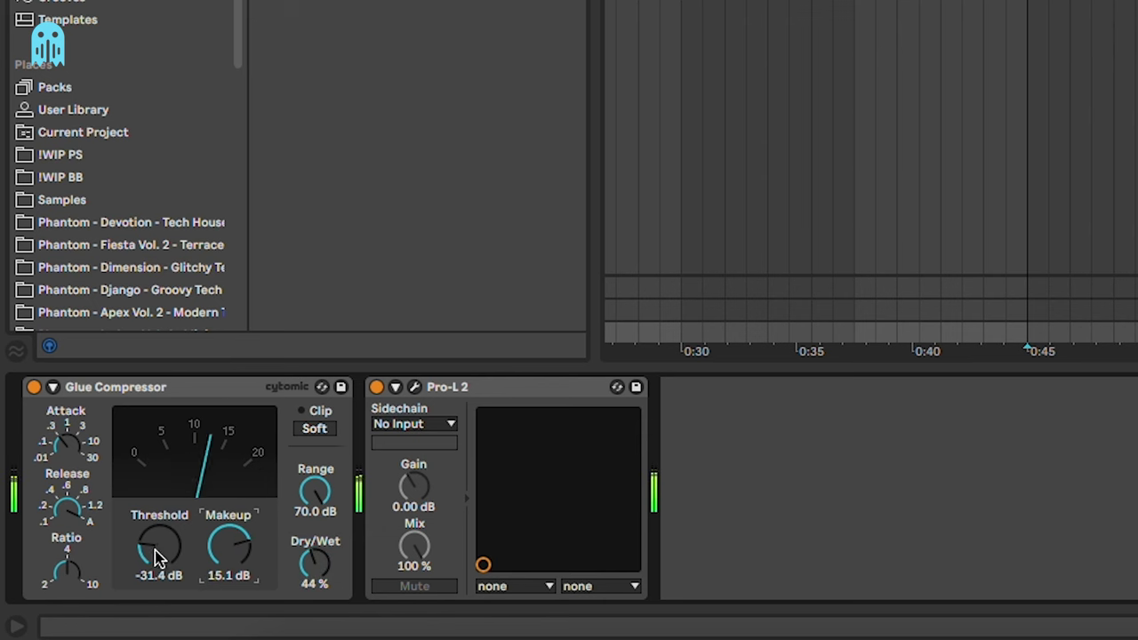
left_click_drag(328, 561, 314, 587)
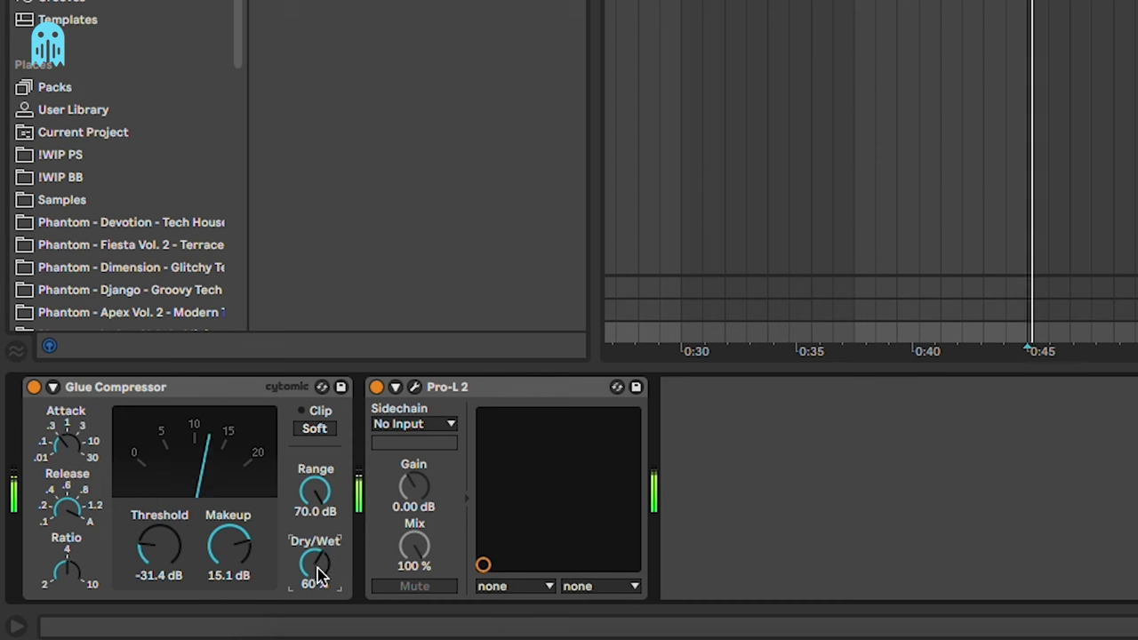
Bypass the Glue Compressor twice to compare, then set its dry/wet to 41%
left_click(34, 387)
left_click(34, 387)
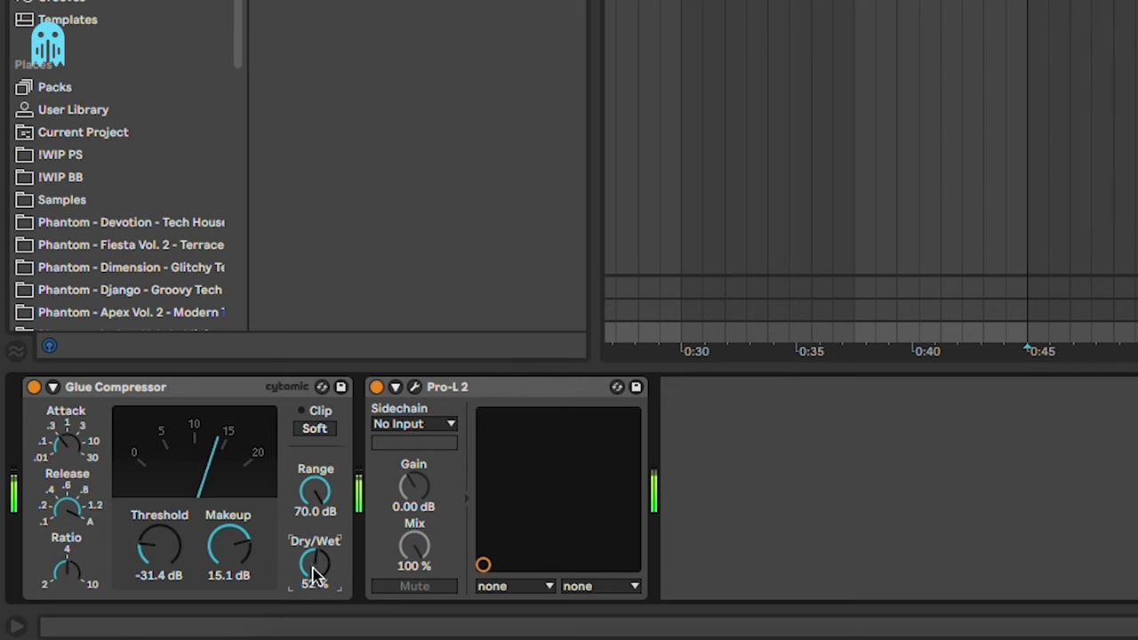
left_click(33, 386)
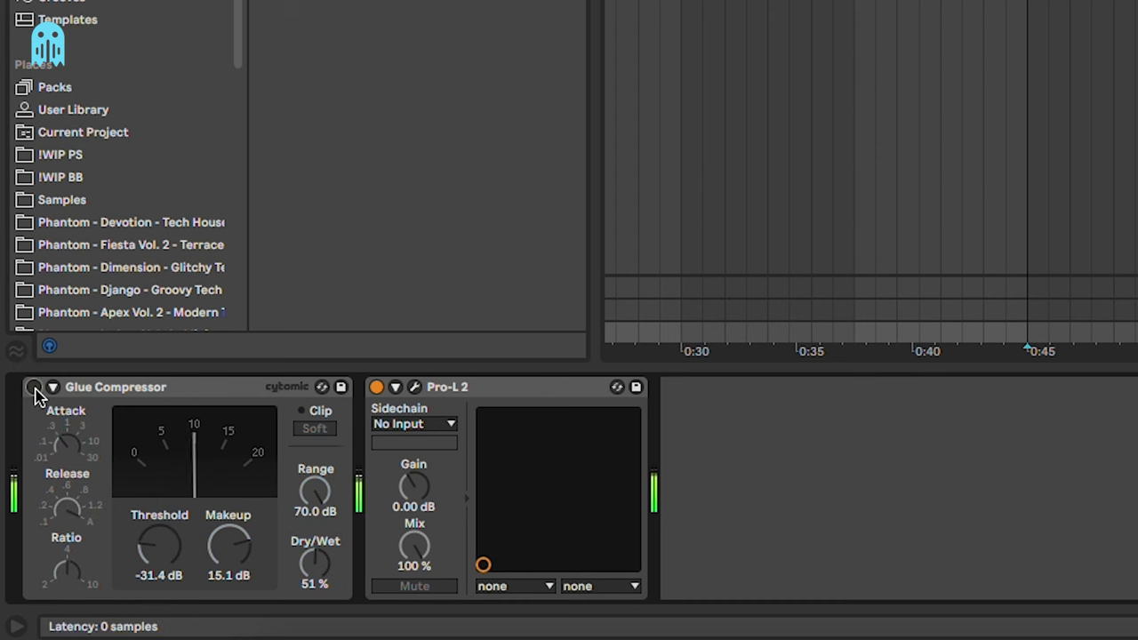
left_click(34, 388)
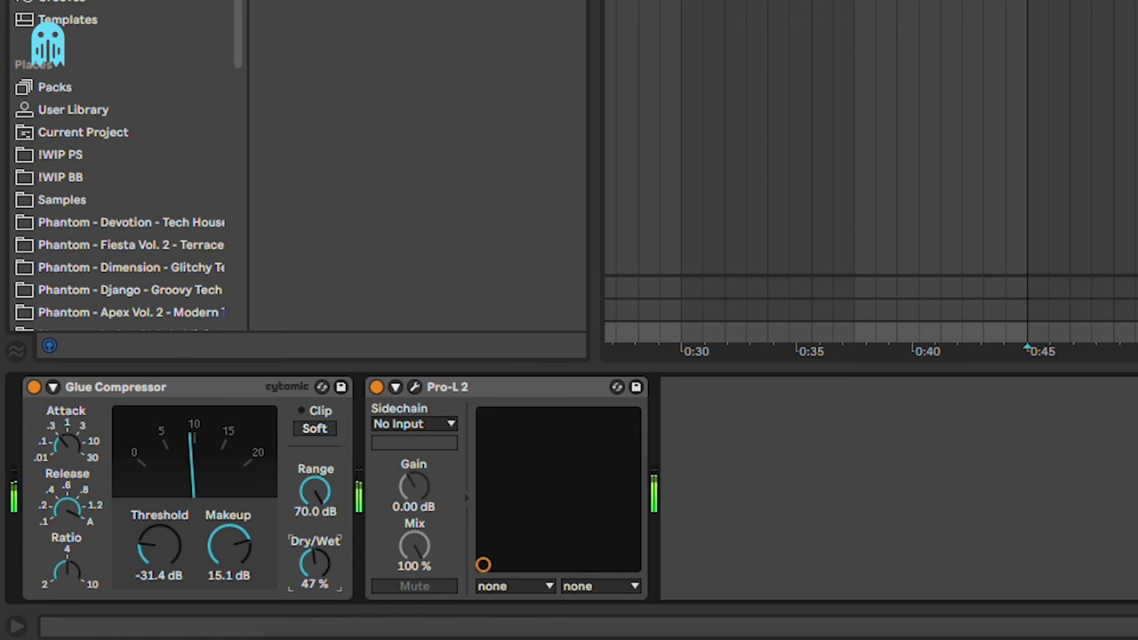
left_click_drag(314, 562, 314, 574)
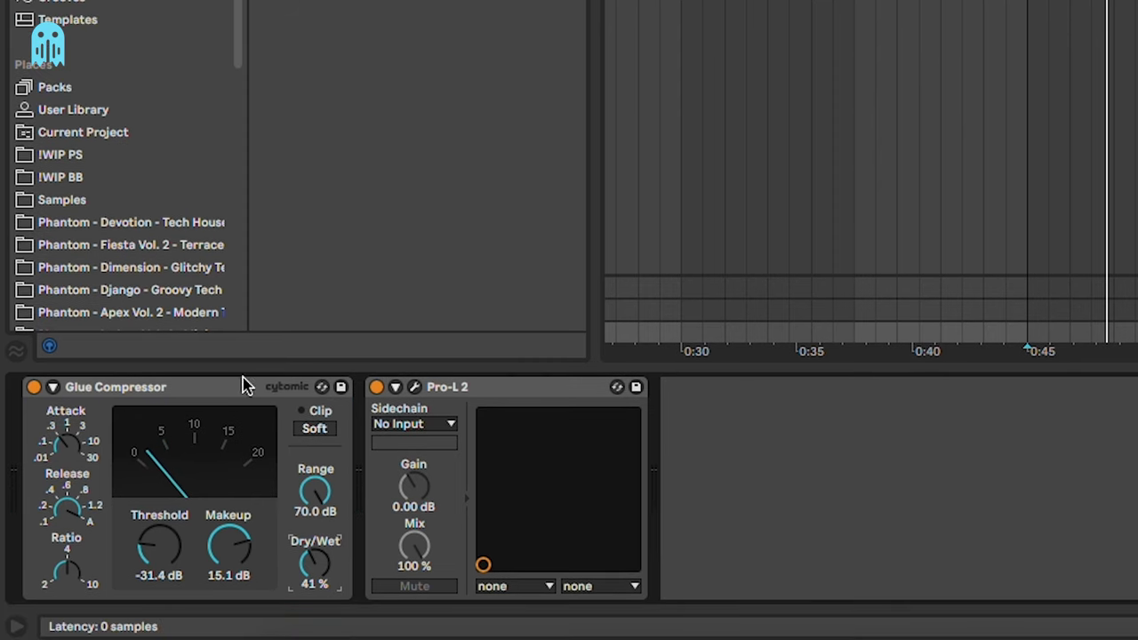
left_click(245, 337)
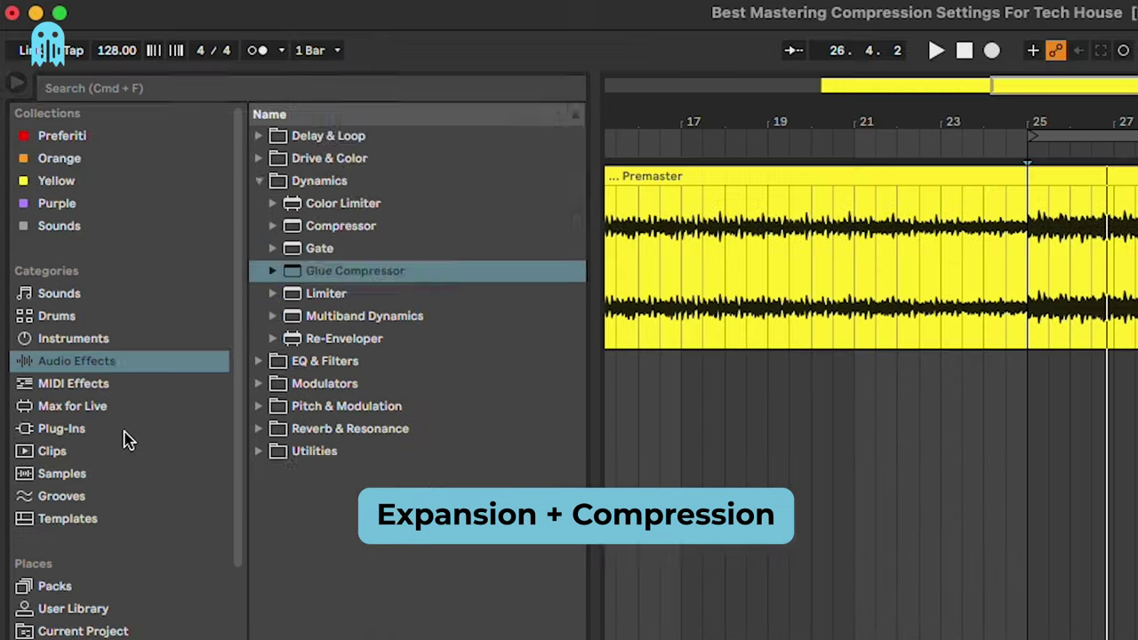
Load FabFilter Pro-G, then Pro-C 2, from the Plug-Ins browser onto the Master
left_click(124, 431)
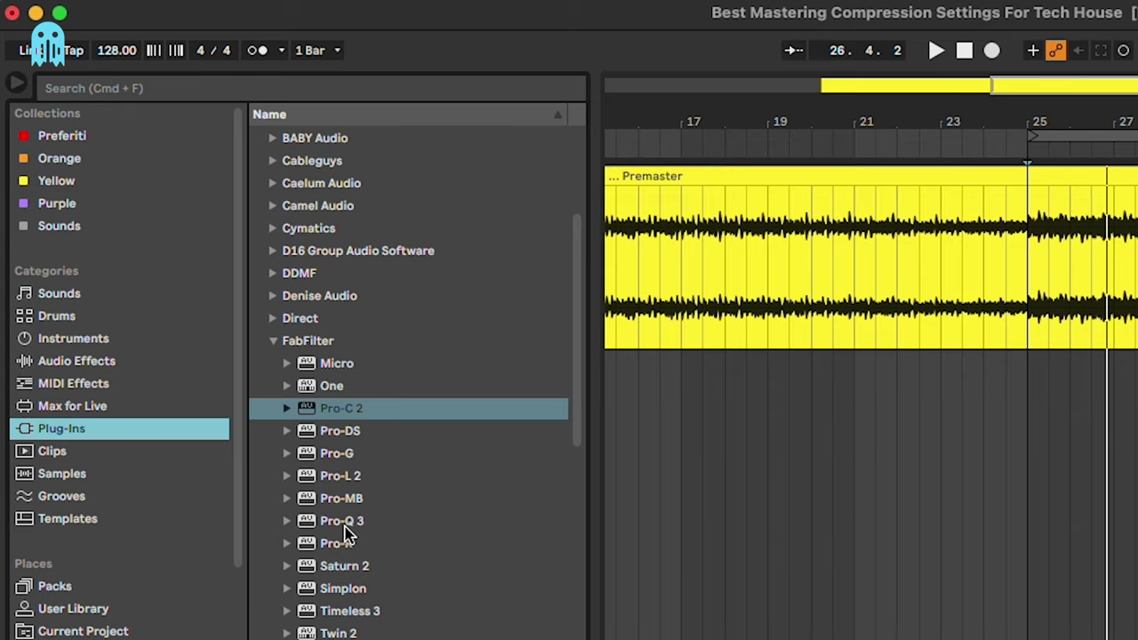
double_click(336, 452)
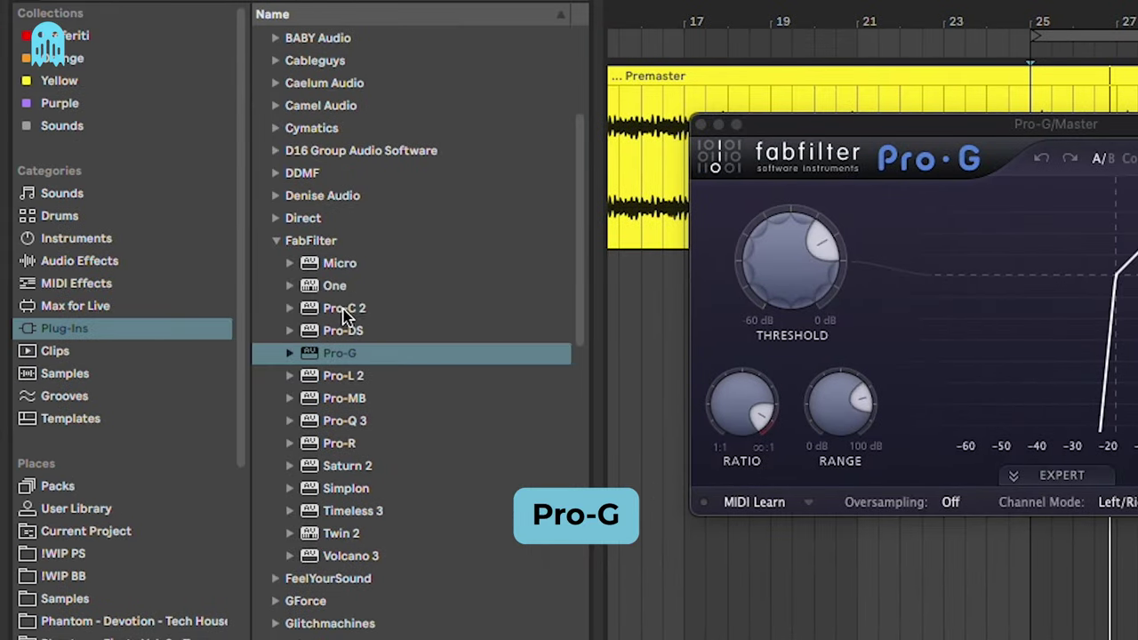
double_click(345, 308)
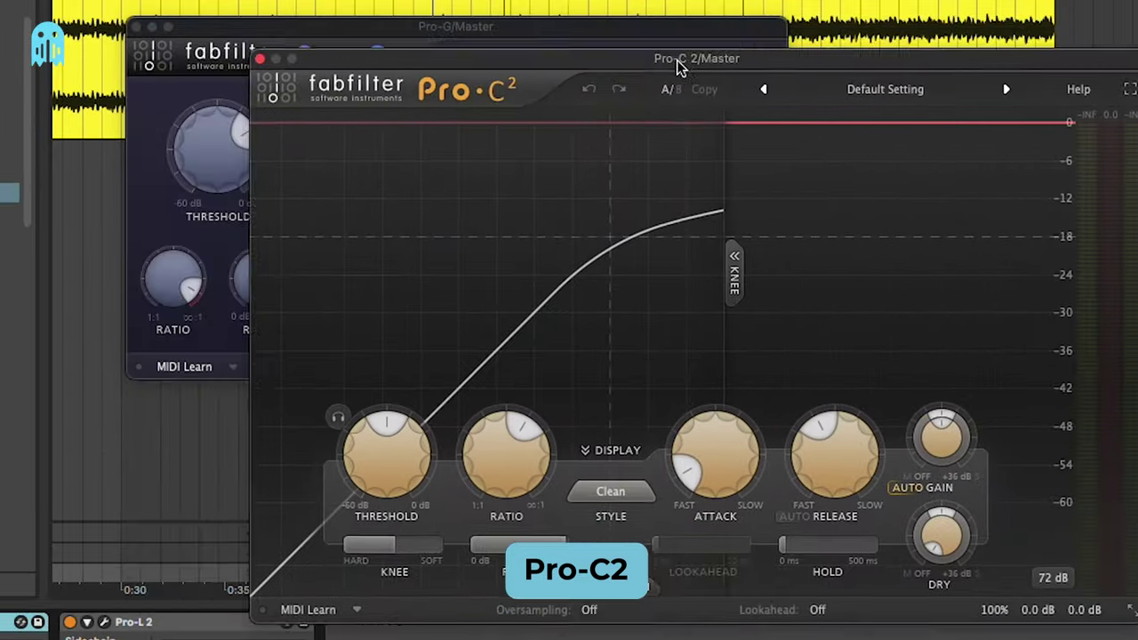
mouse_move(677, 67)
left_mouse_down()
mouse_move(941, 81)
mouse_move(591, 140)
mouse_move(516, 68)
mouse_move(643, 78)
mouse_move(544, 75)
mouse_move(660, 63)
left_mouse_up()
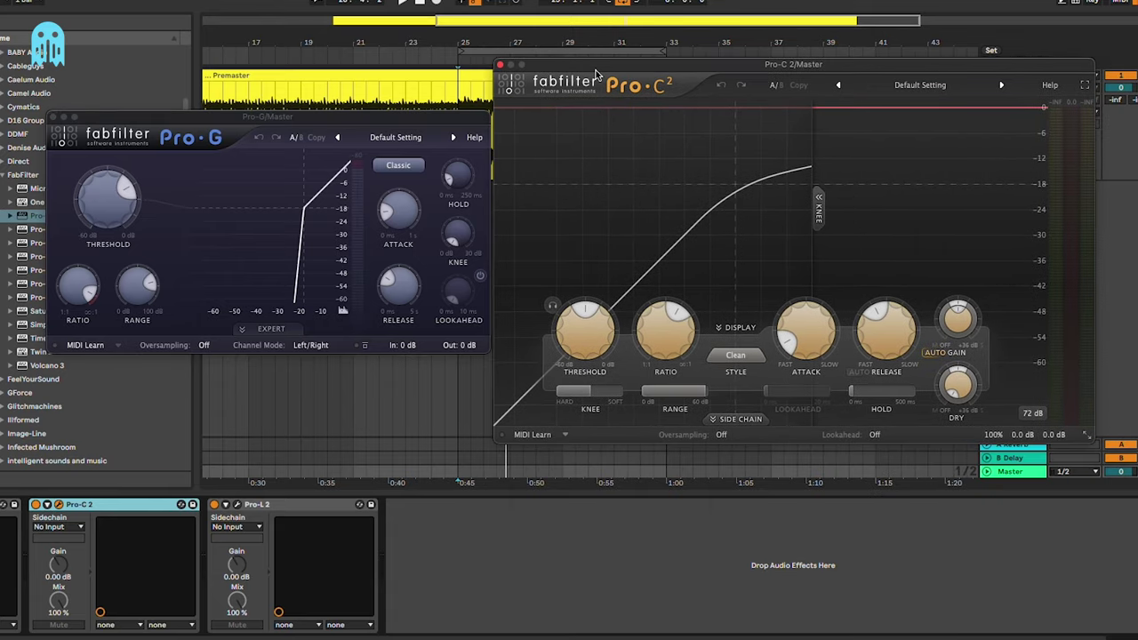
Switch off Pro-C 2 and set Pro-G's style to Upward
left_click(438, 124)
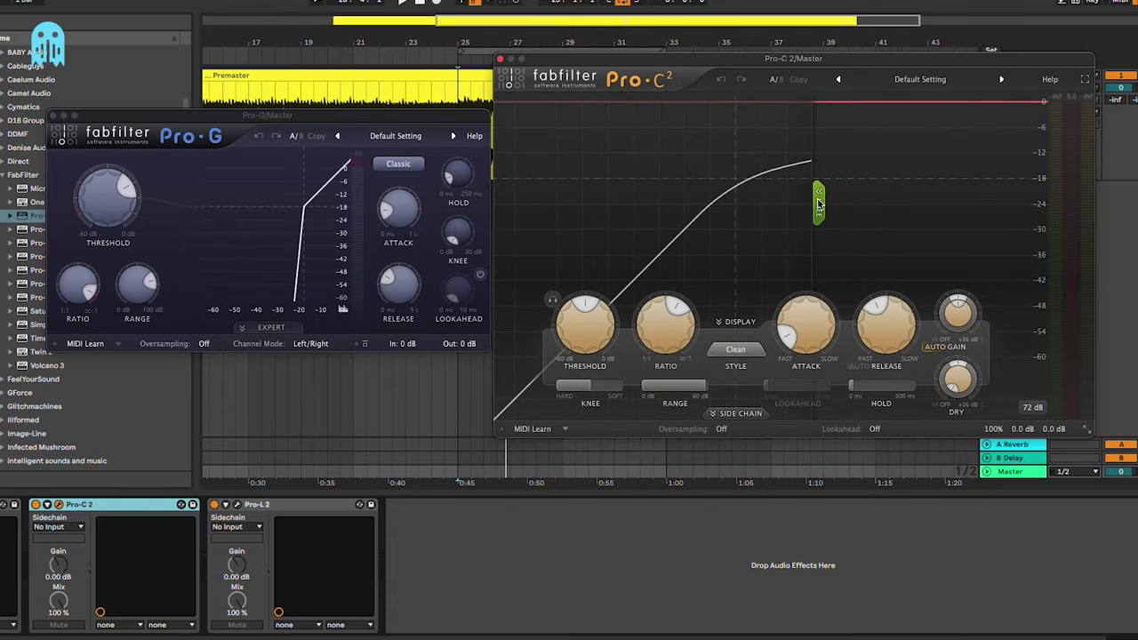
left_click(35, 504)
left_click(399, 164)
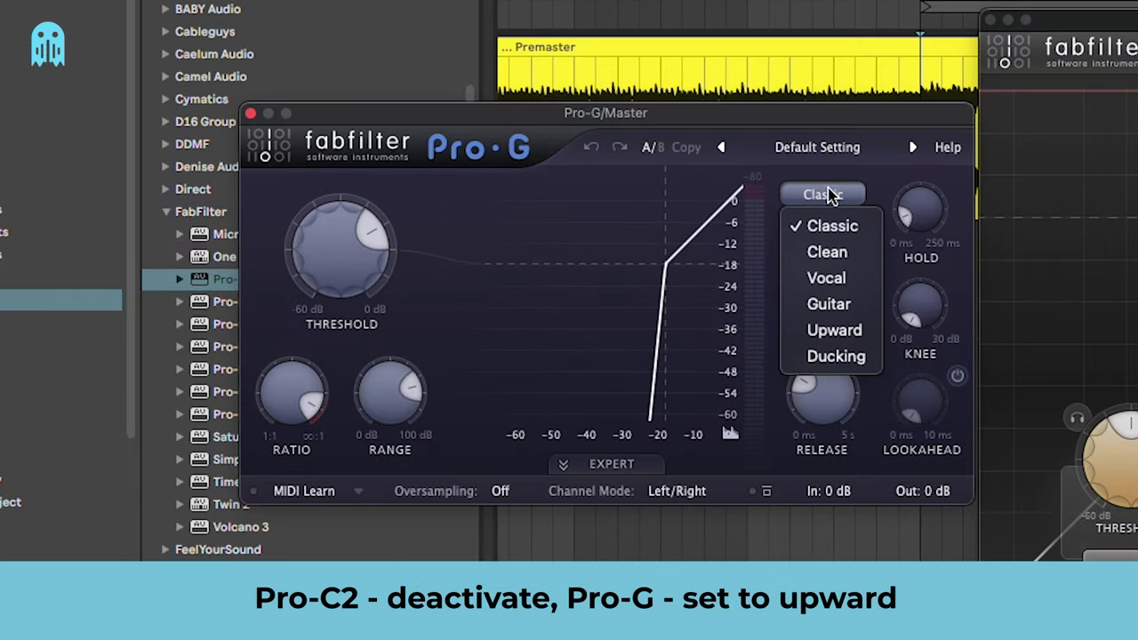
left_click(834, 330)
Set Pro-G's attack to about 10 ms, release about 60 ms, threshold around -17 dB
left_click_drag(349, 262, 381, 173)
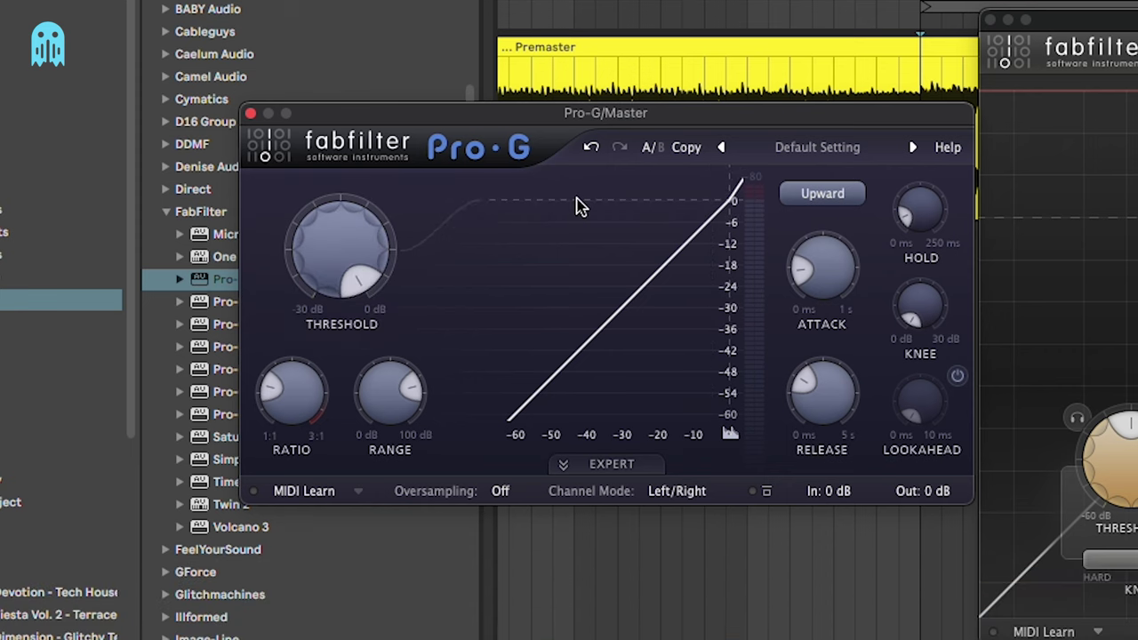
left_click_drag(654, 126, 699, 124)
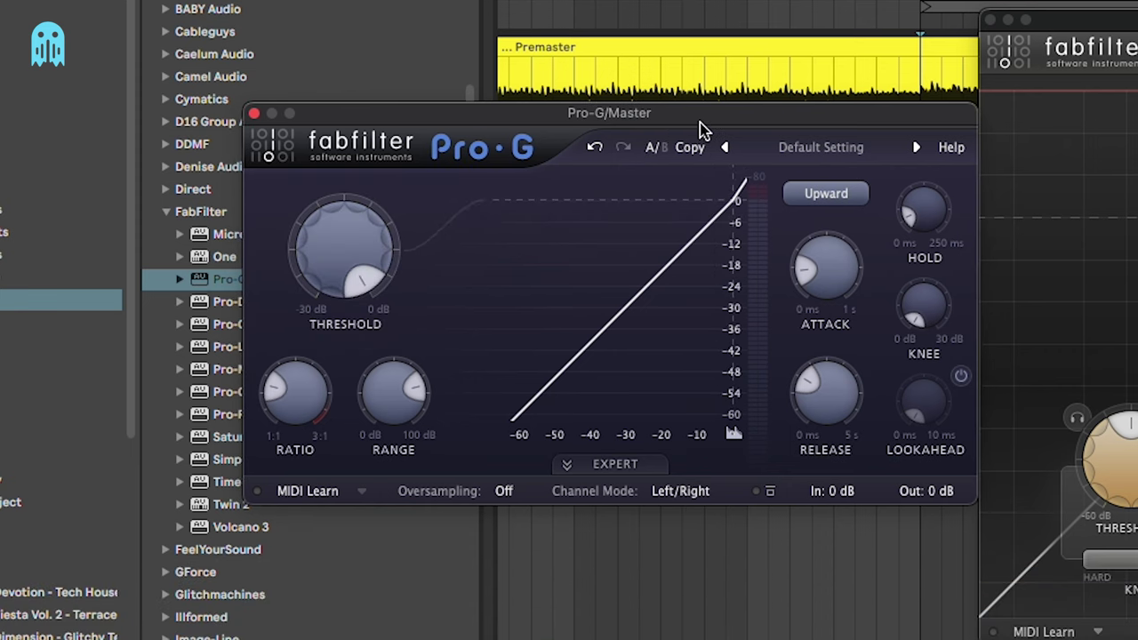
left_click_drag(364, 241, 412, 148)
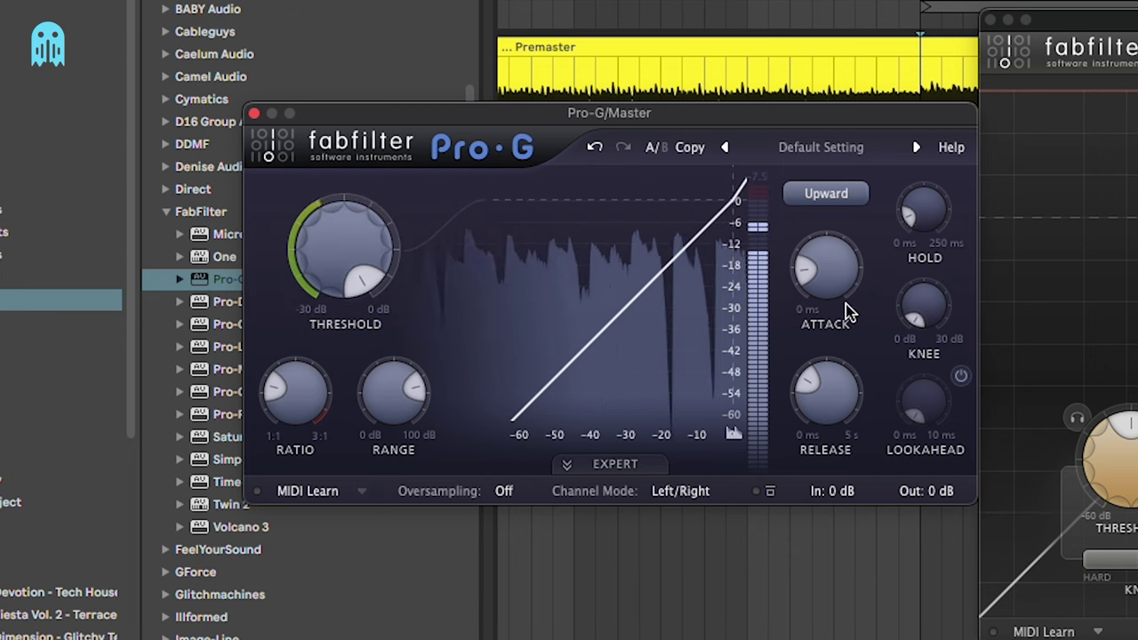
left_click_drag(847, 312, 833, 233)
left_click_drag(822, 411, 826, 454)
left_click_drag(356, 267, 384, 392)
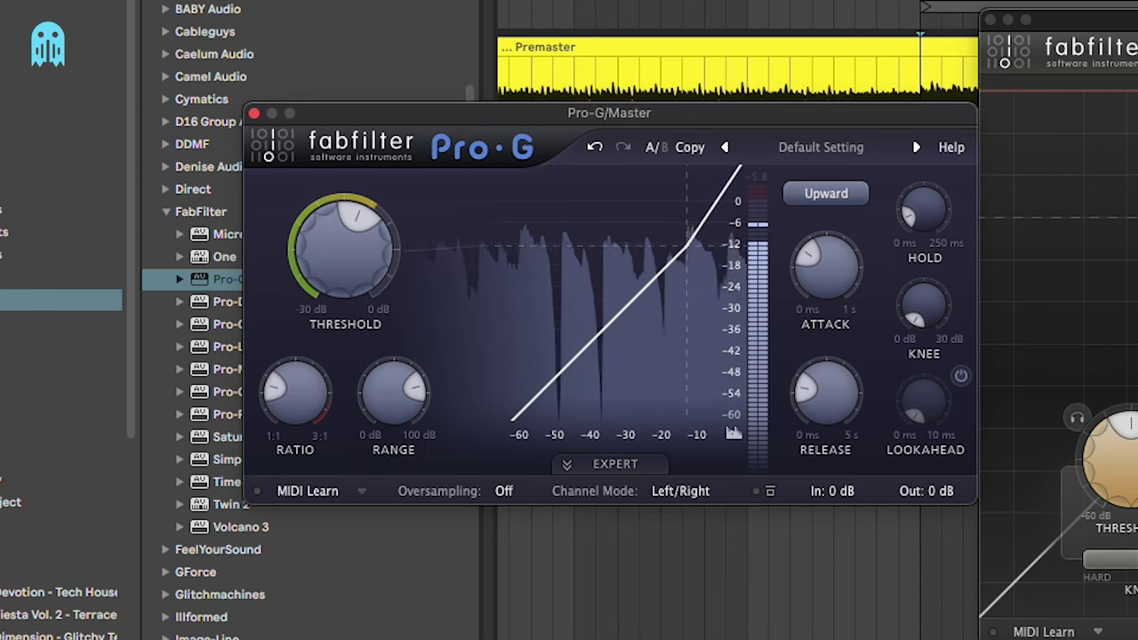
left_click_drag(355, 258, 344, 310)
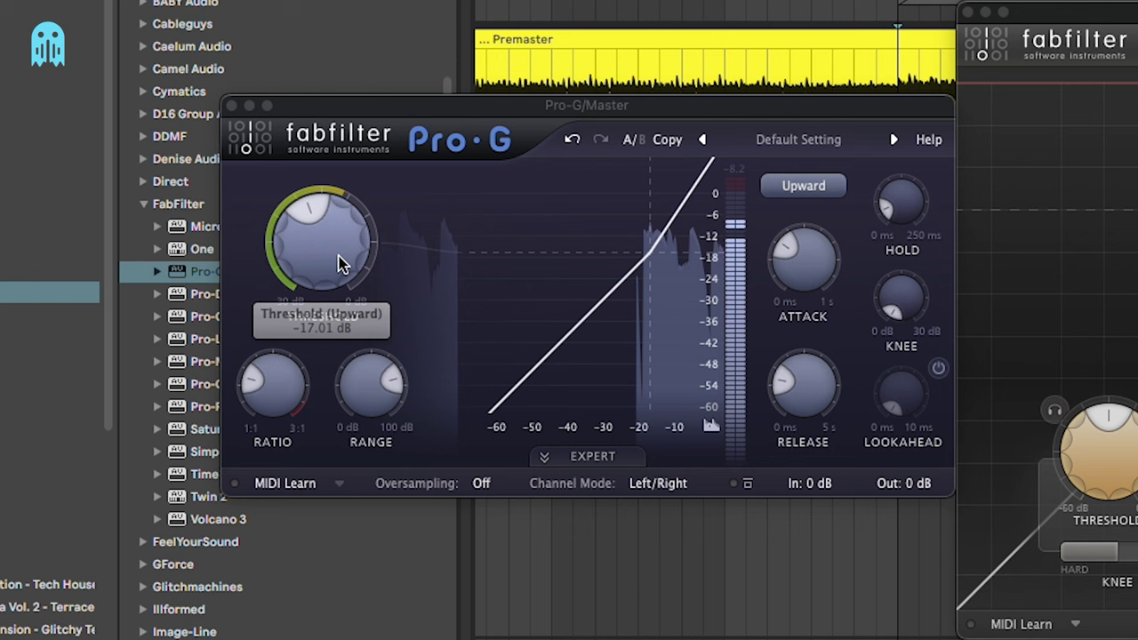
Retune Pro-G's upward threshold during playback, settling around -13.8 dB
left_click_drag(342, 264, 338, 223)
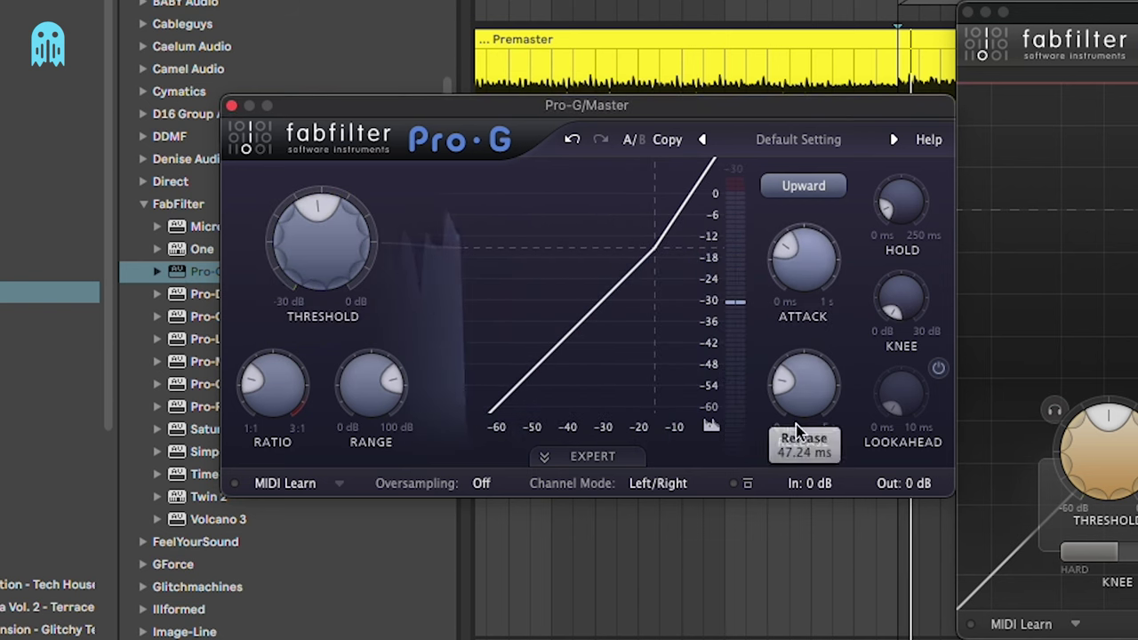
mouse_move(805, 265)
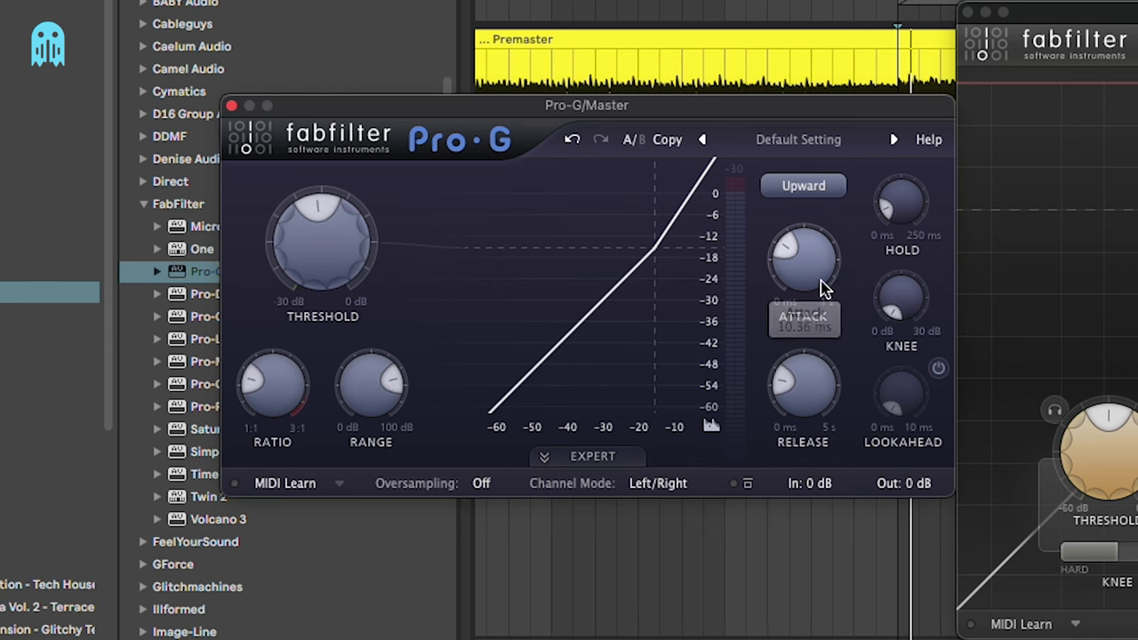
mouse_move(816, 405)
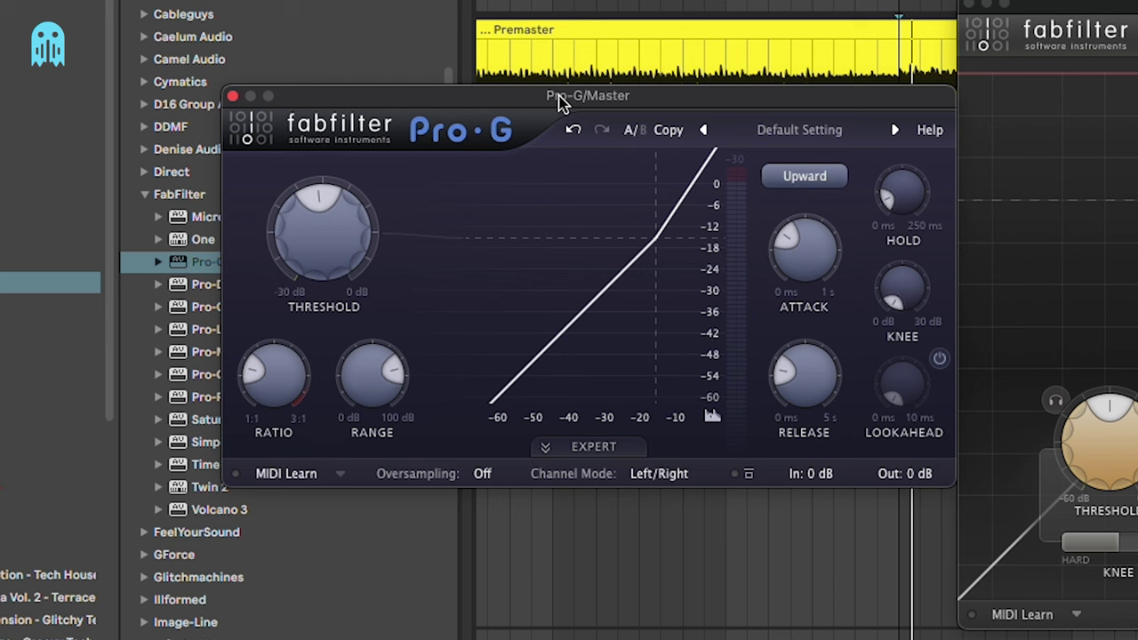
left_click_drag(558, 102, 562, 102)
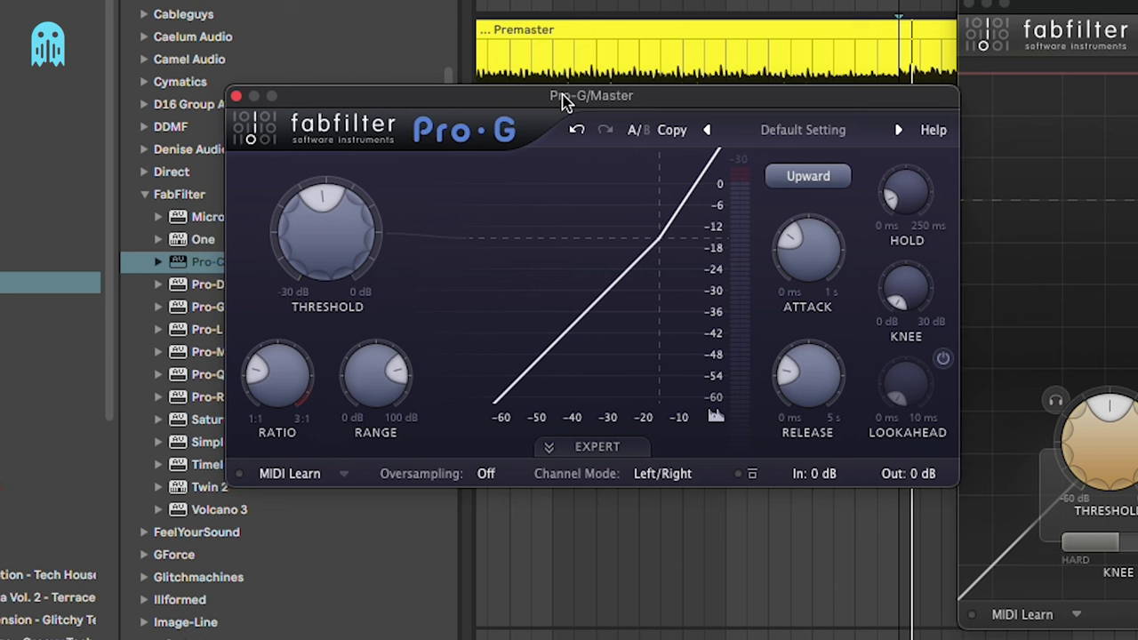
key("space")
left_click_drag(354, 251, 363, 170)
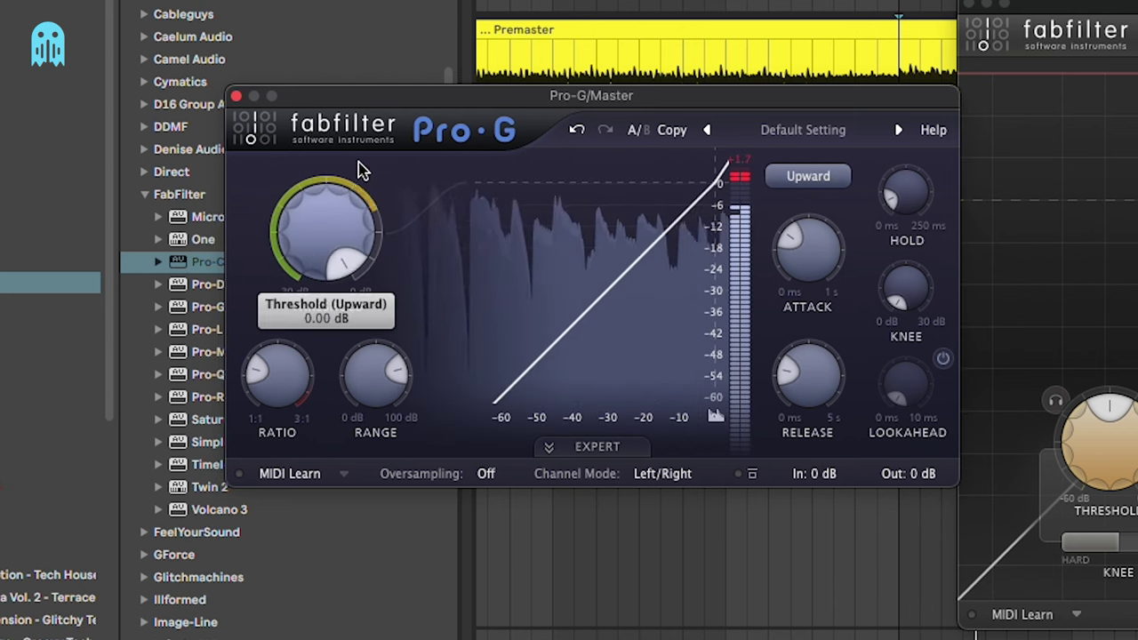
left_click_drag(305, 216, 353, 443)
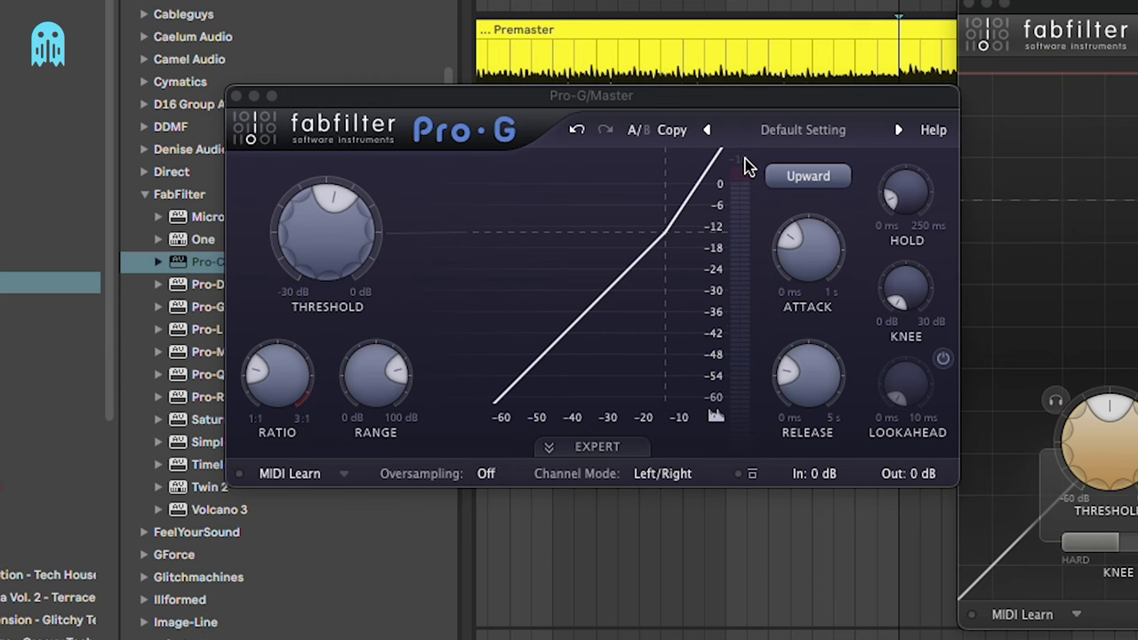
left_click_drag(745, 100, 736, 109)
Close Pro-G and give Pro-C 2 a 9.66 ms attack and a shorter release
left_click(227, 106)
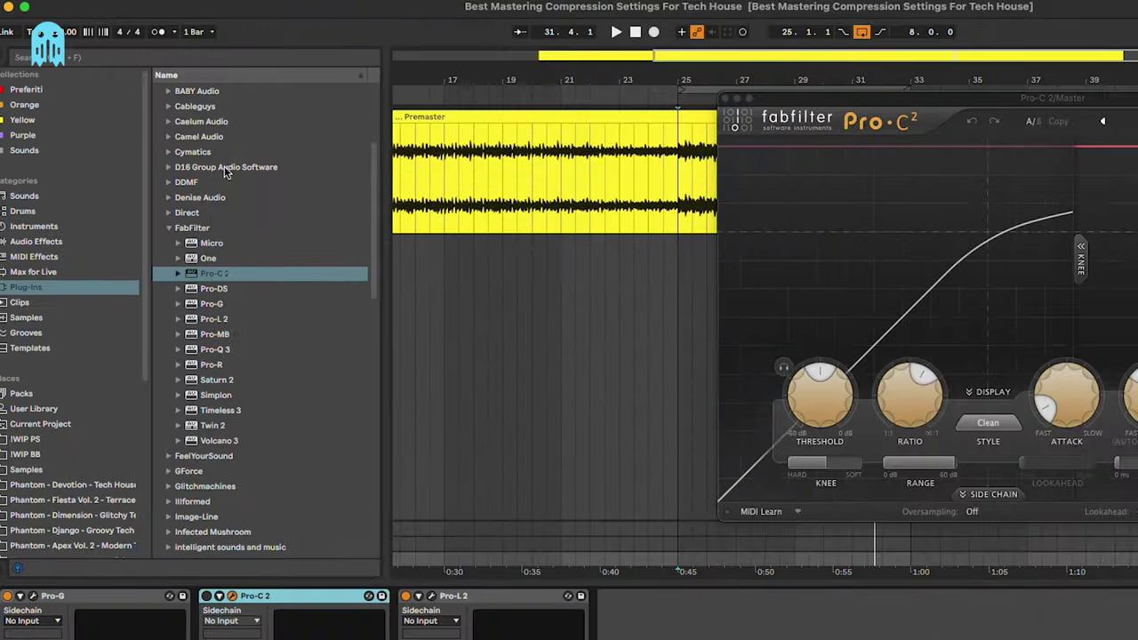
left_click_drag(676, 44, 611, 44)
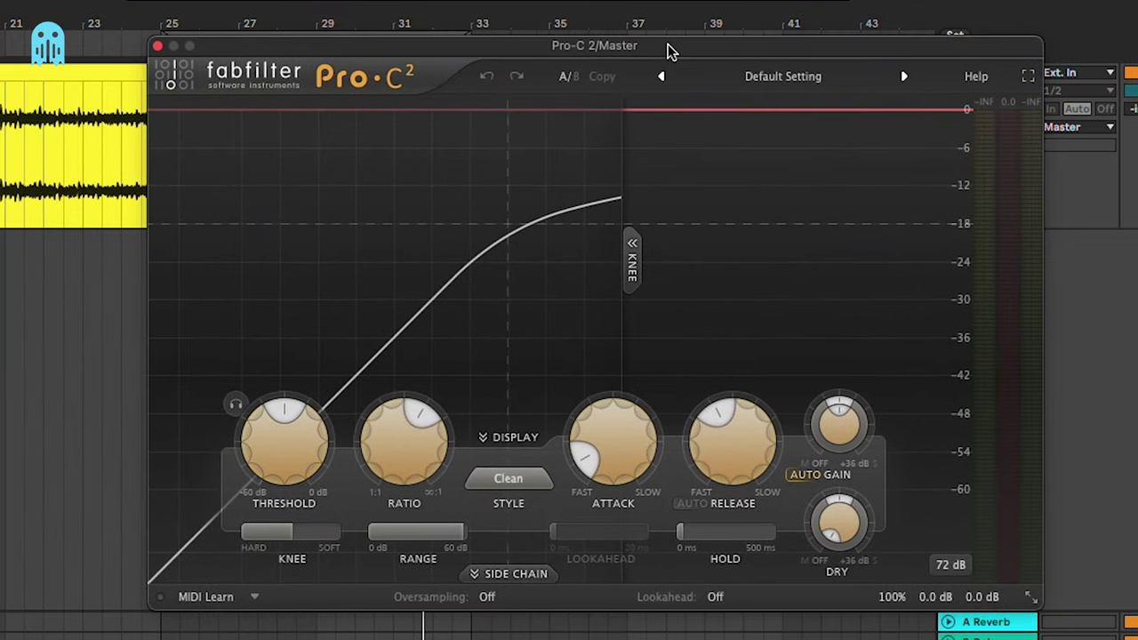
left_click_drag(459, 53, 440, 42)
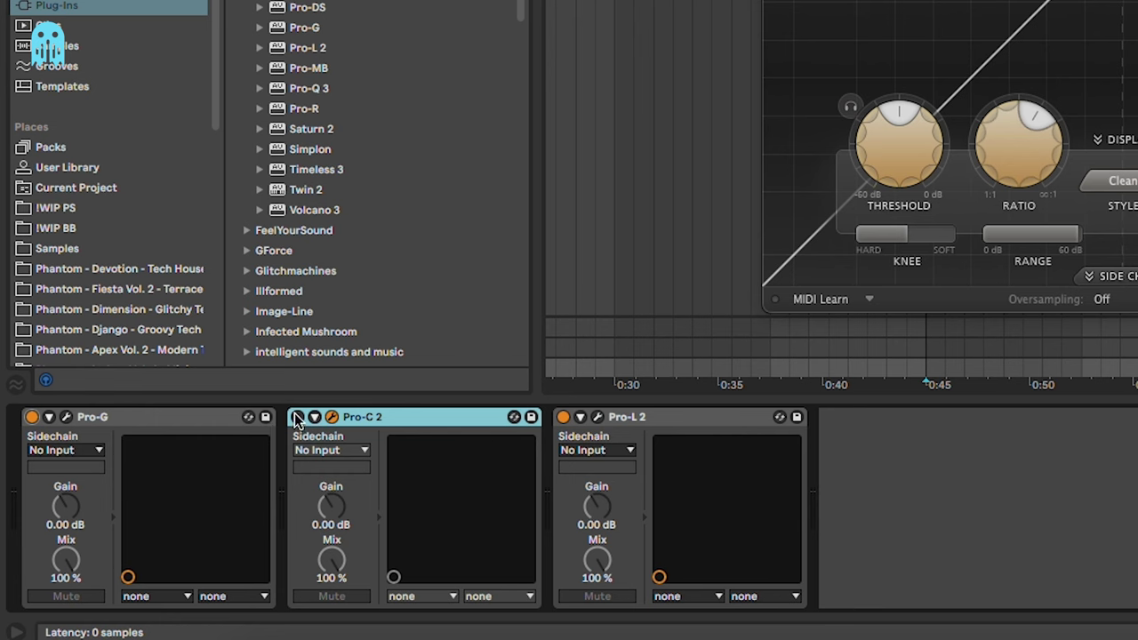
left_click_drag(899, 147, 899, 124)
left_click_drag(611, 437, 610, 418)
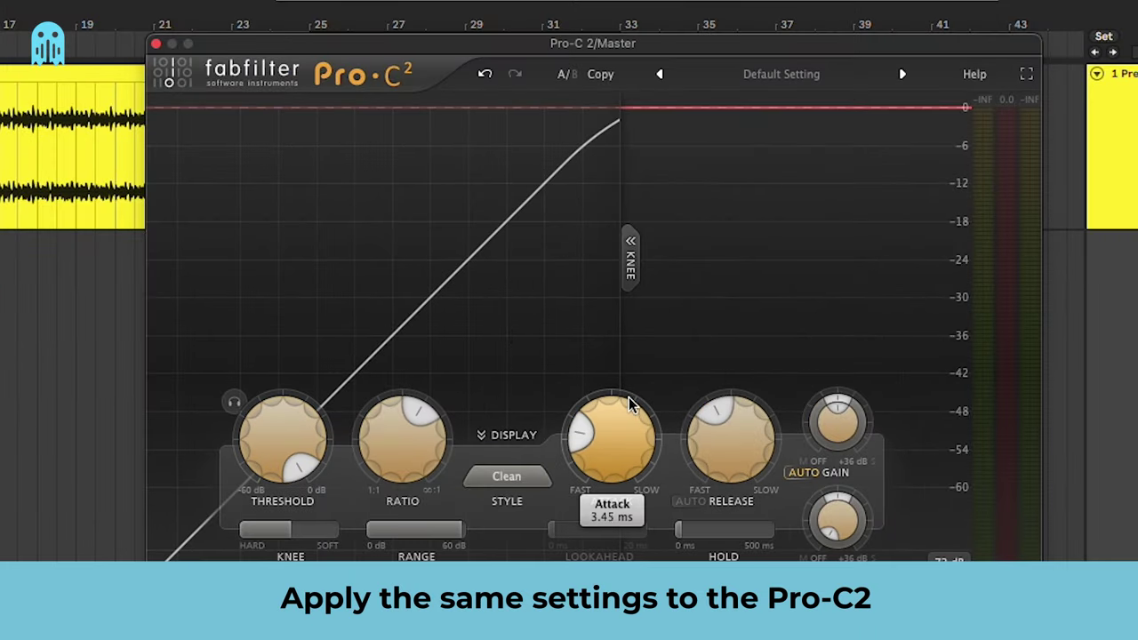
left_click_drag(721, 418, 791, 497)
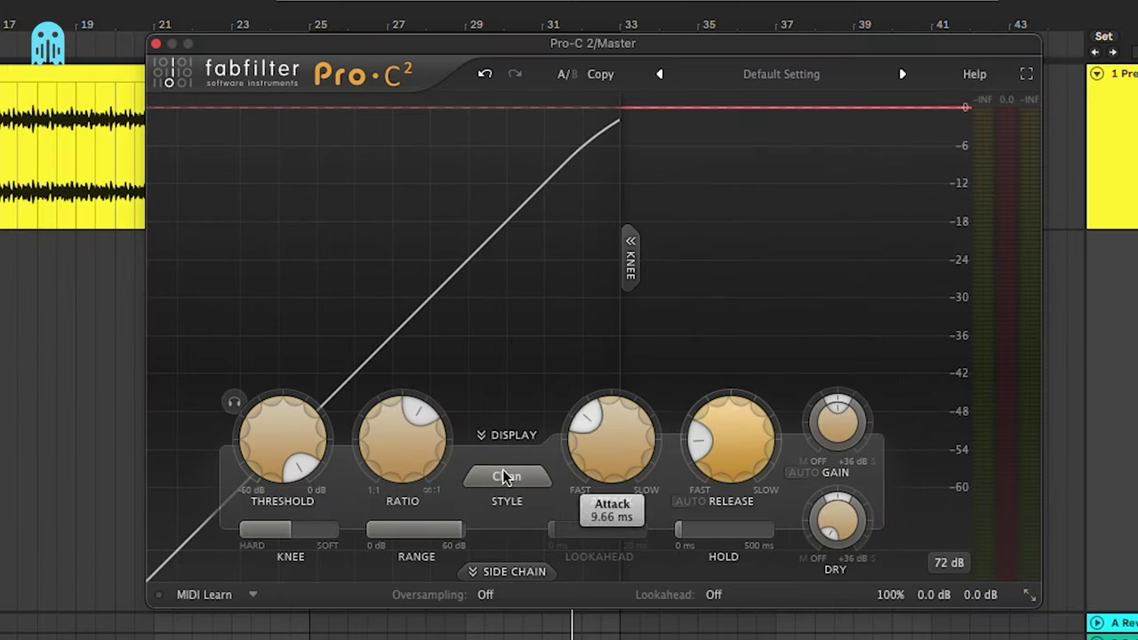
During playback, lower Pro-C 2's threshold to -10.80 dB and move Pro-G after it
key("space")
left_click_drag(283, 431, 299, 610)
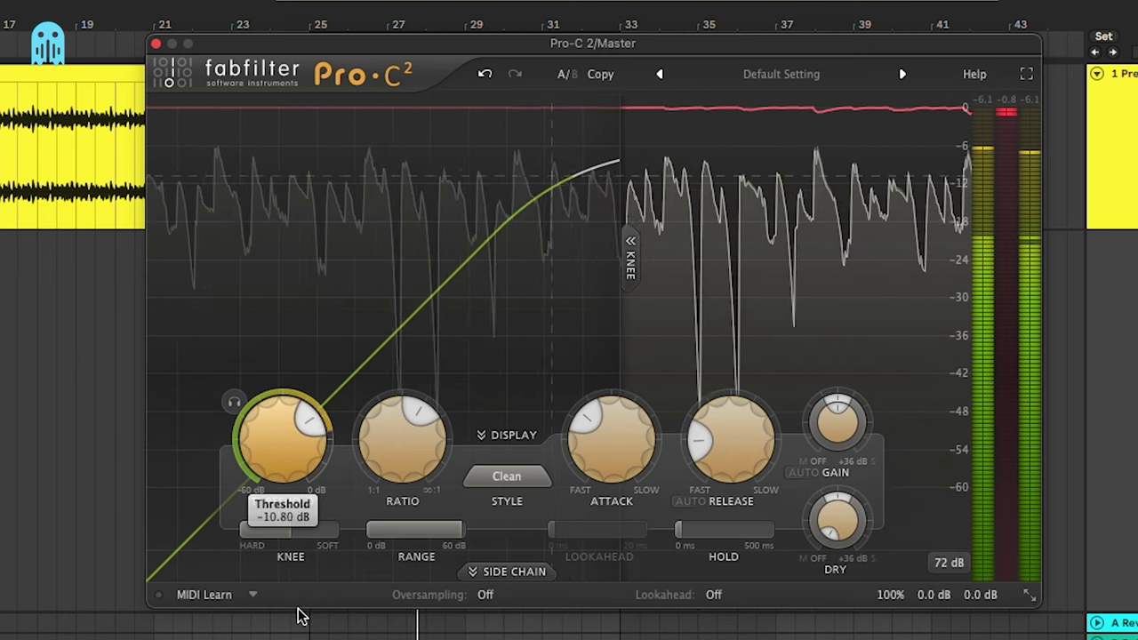
left_click_drag(504, 51, 500, 51)
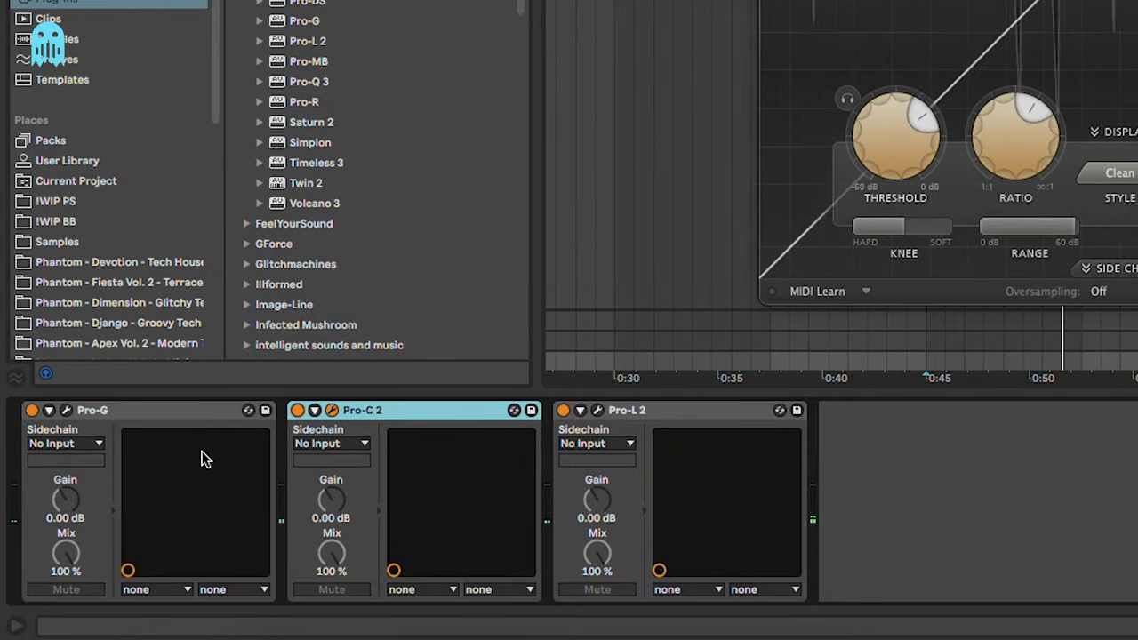
left_click_drag(203, 457, 513, 450)
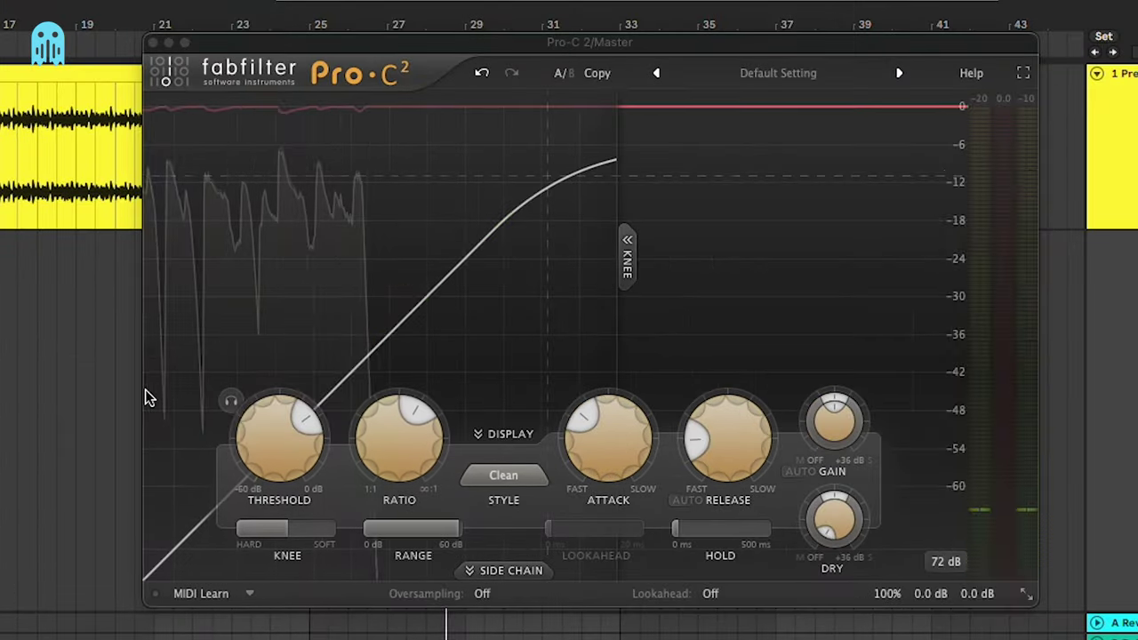
key("space")
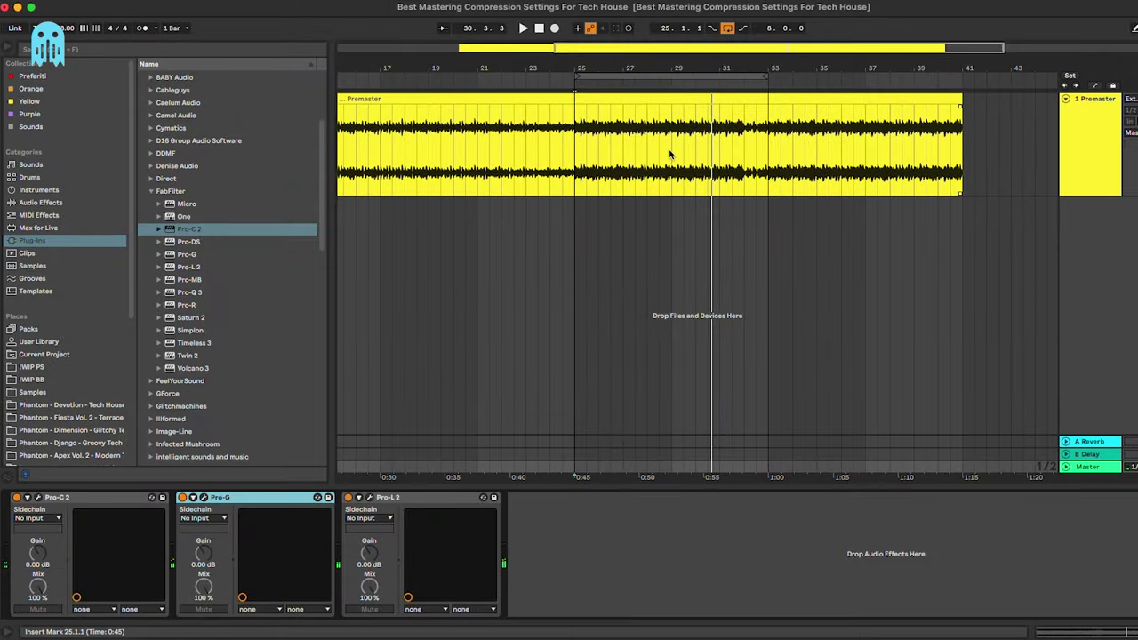
Show the Master chain from bar 29 and undo the reorder so Pro-G comes first
left_click(670, 155)
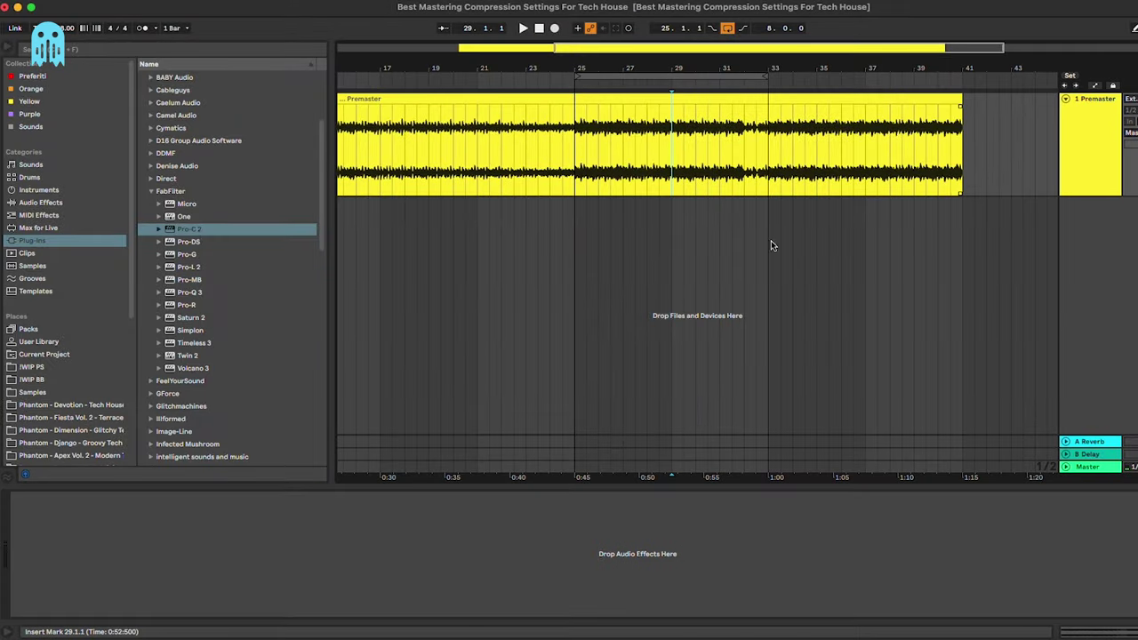
left_click(1105, 471)
left_click(246, 500)
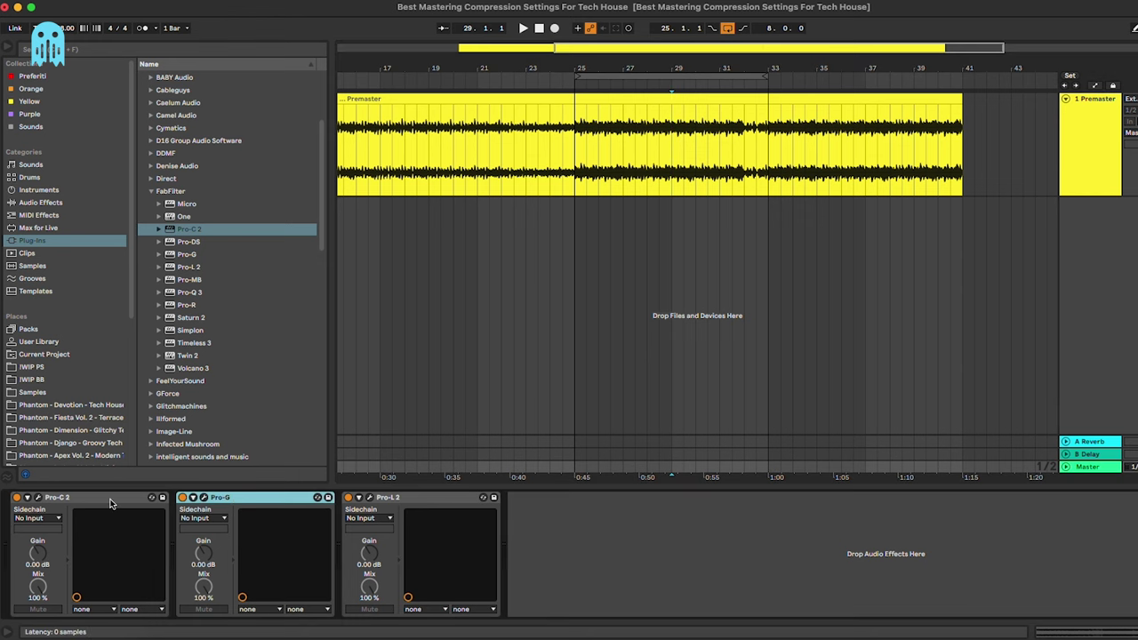
left_click(114, 501)
left_click(240, 503)
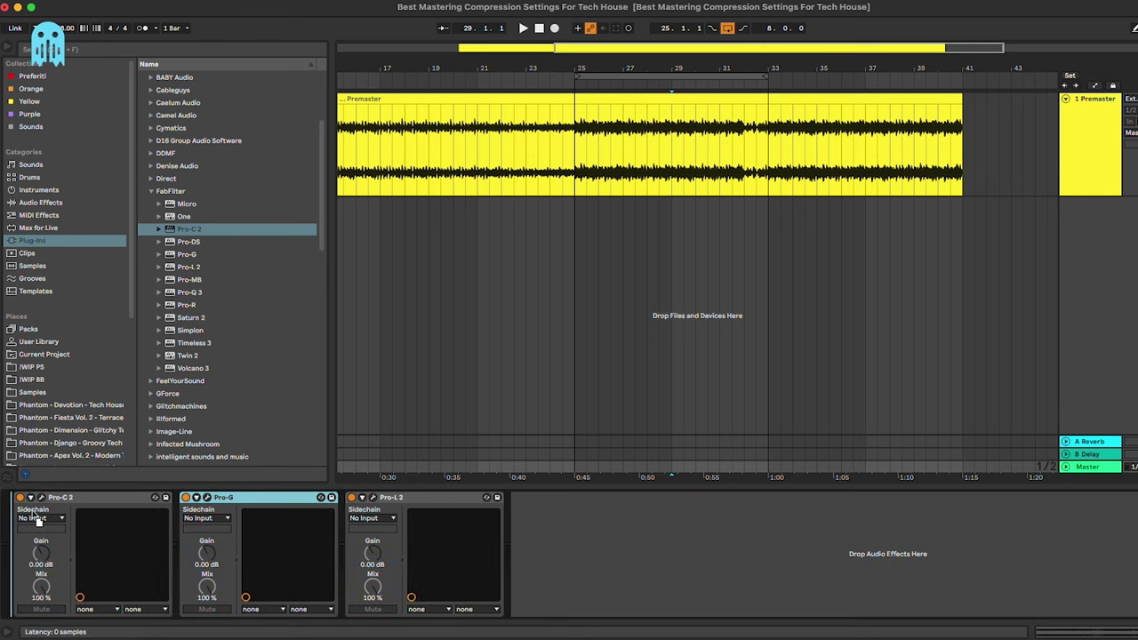
key("super+z")
Move Pro-C 2 back to the start, restoring Pro-C 2, Pro-G, Pro-L 2 order
left_click(203, 498)
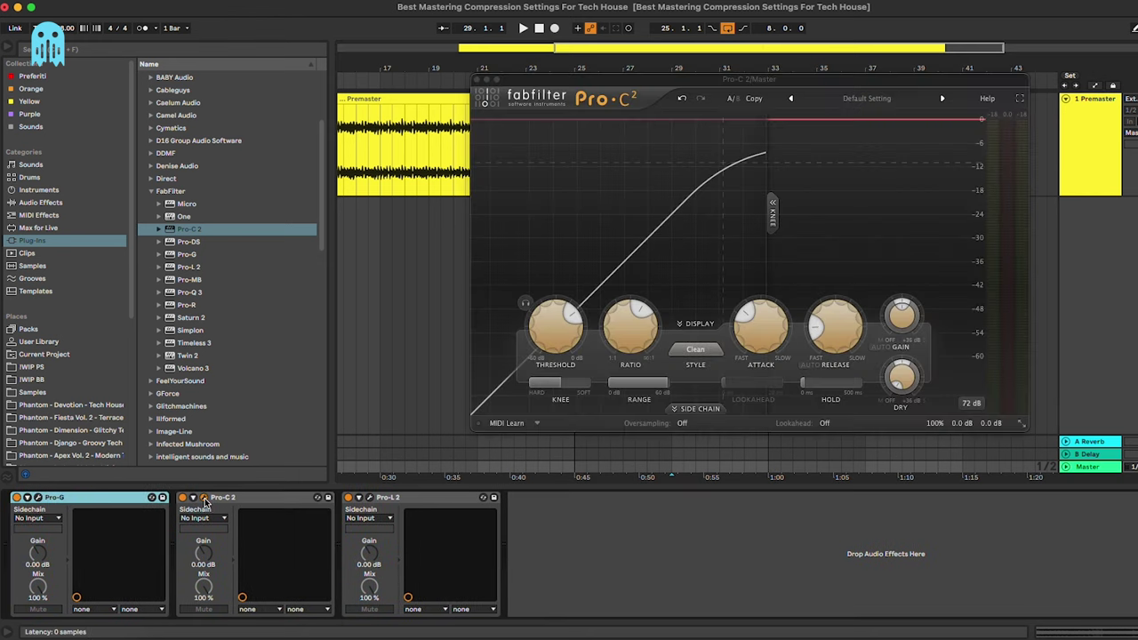
left_click(807, 84)
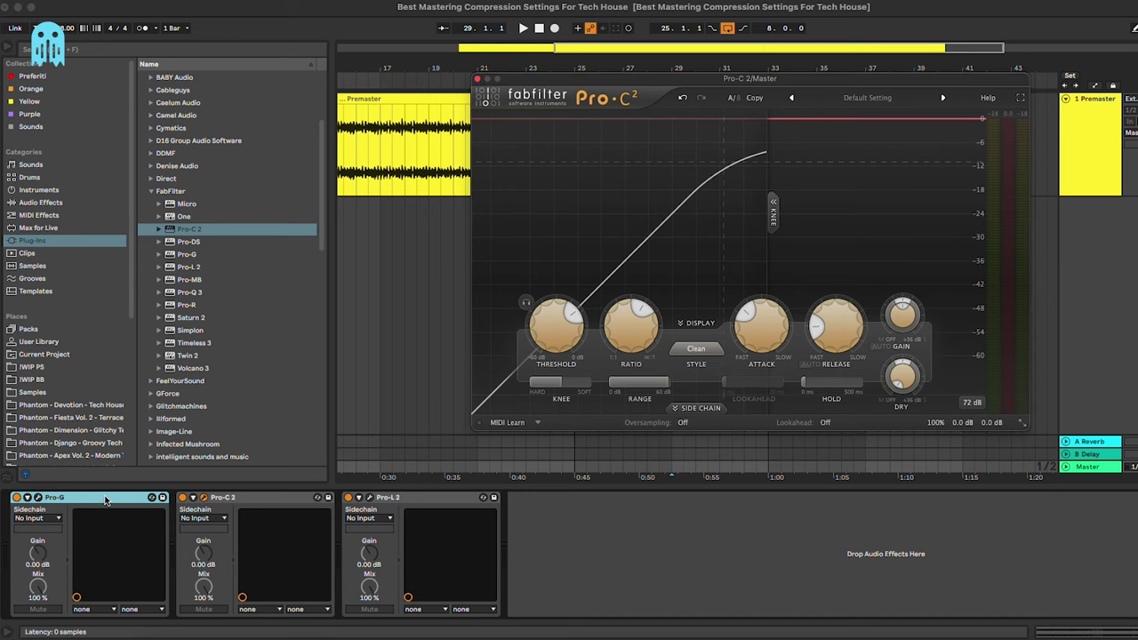
left_click(224, 499)
left_click(205, 500)
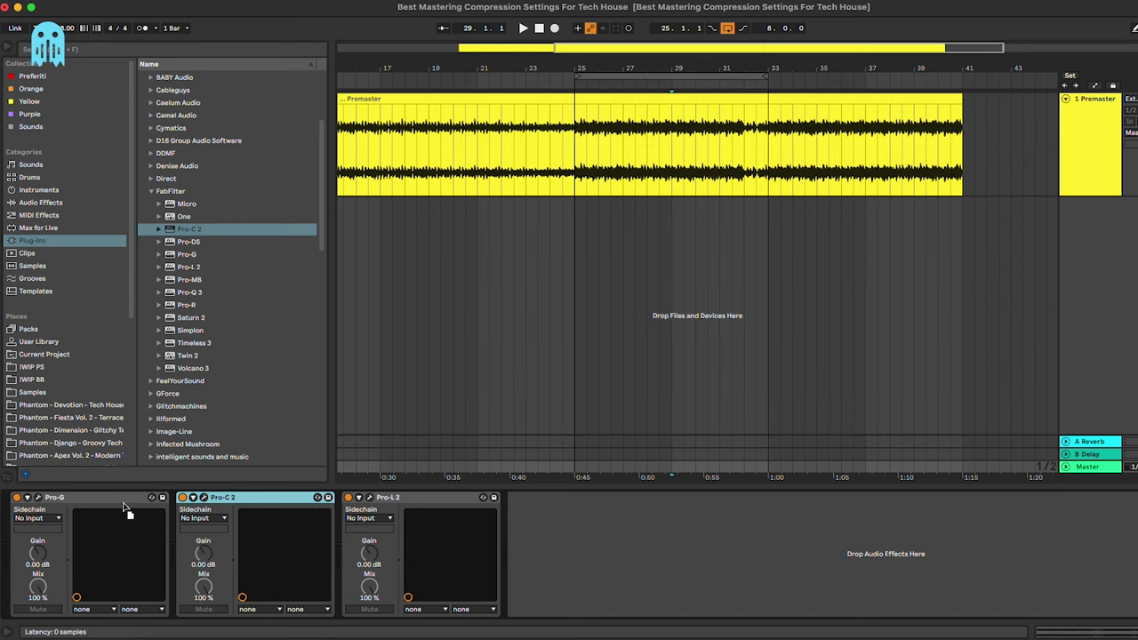
left_click_drag(124, 506, 21, 522)
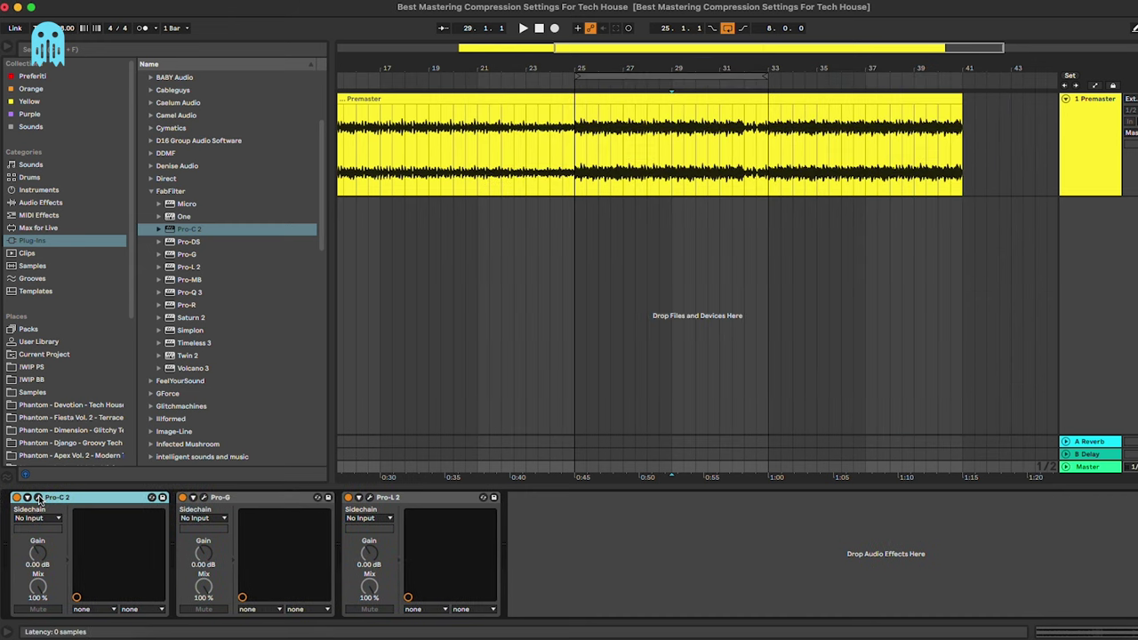
left_click(38, 499)
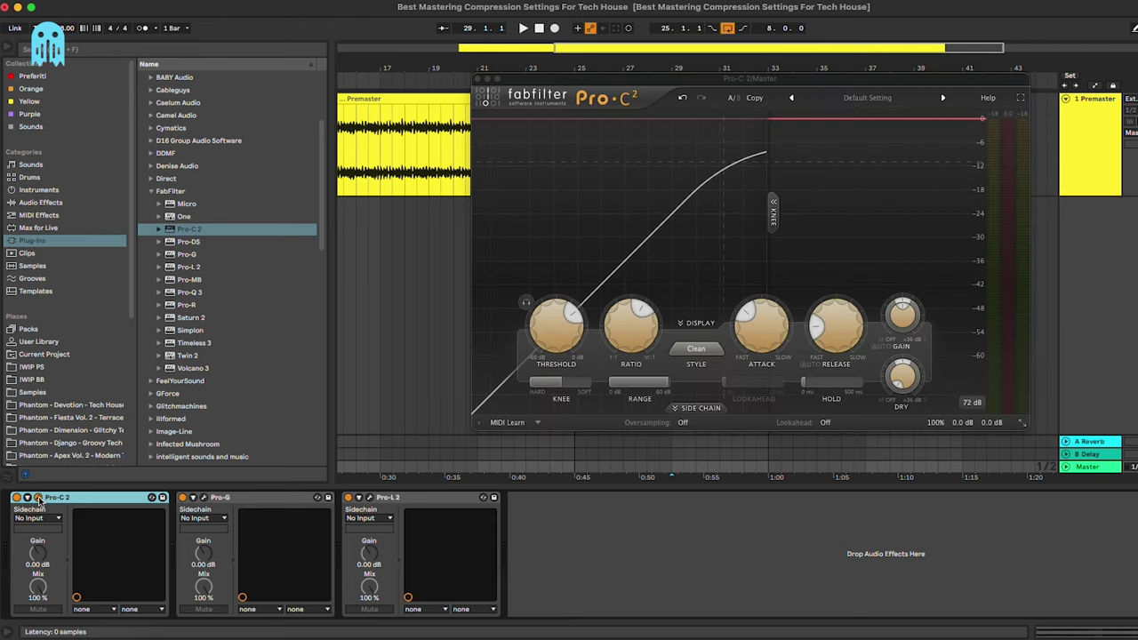
left_click(38, 498)
left_click(254, 503)
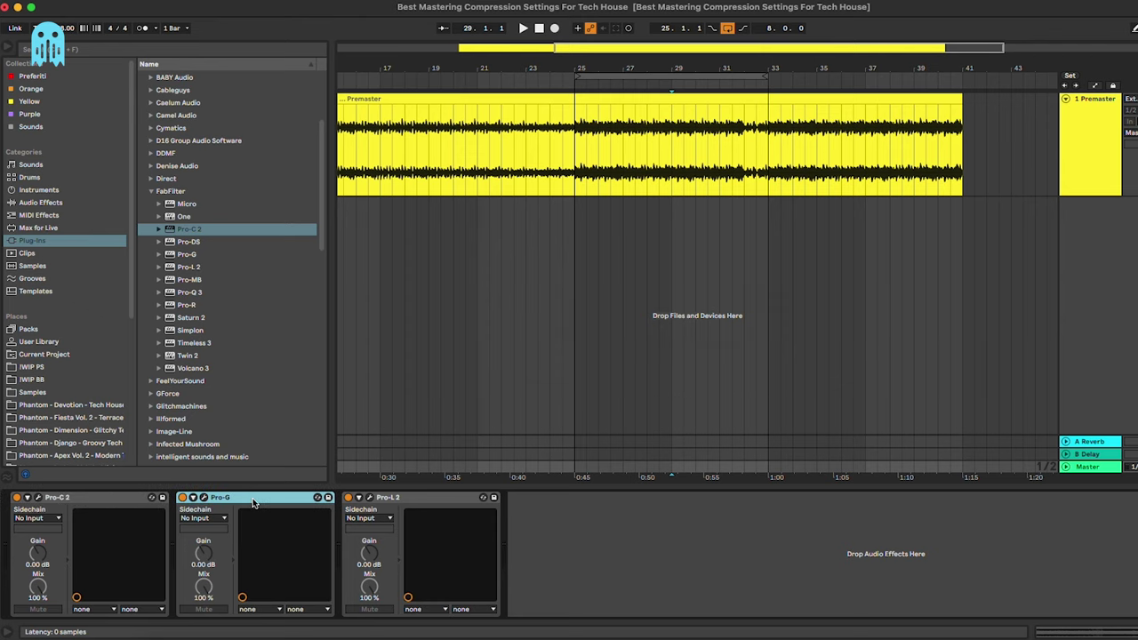
left_click(91, 500)
left_click(222, 501)
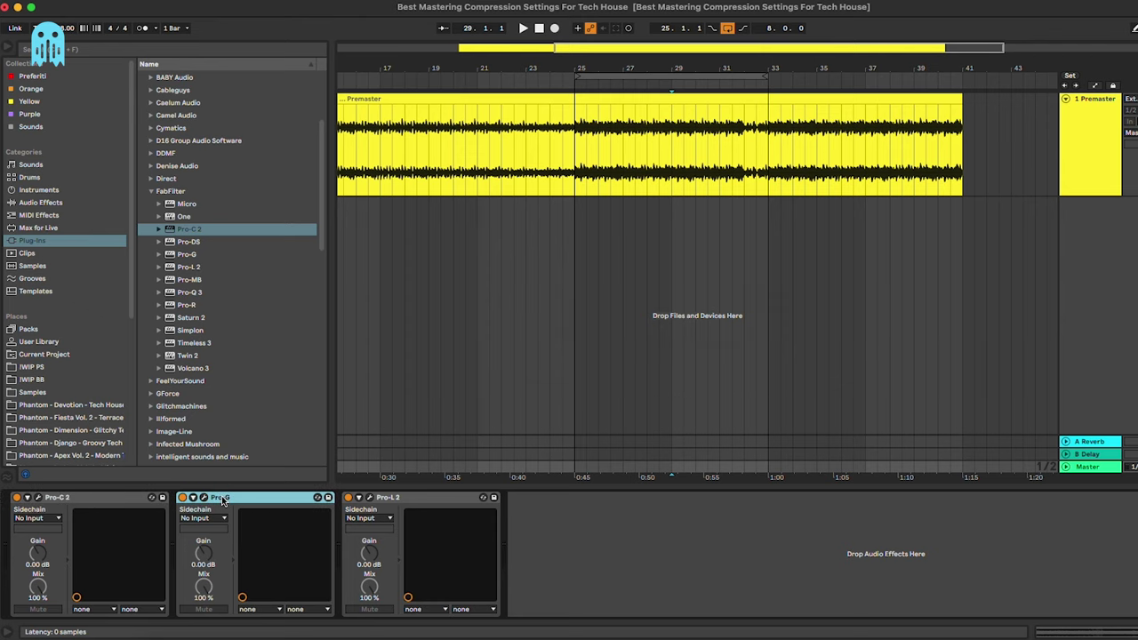